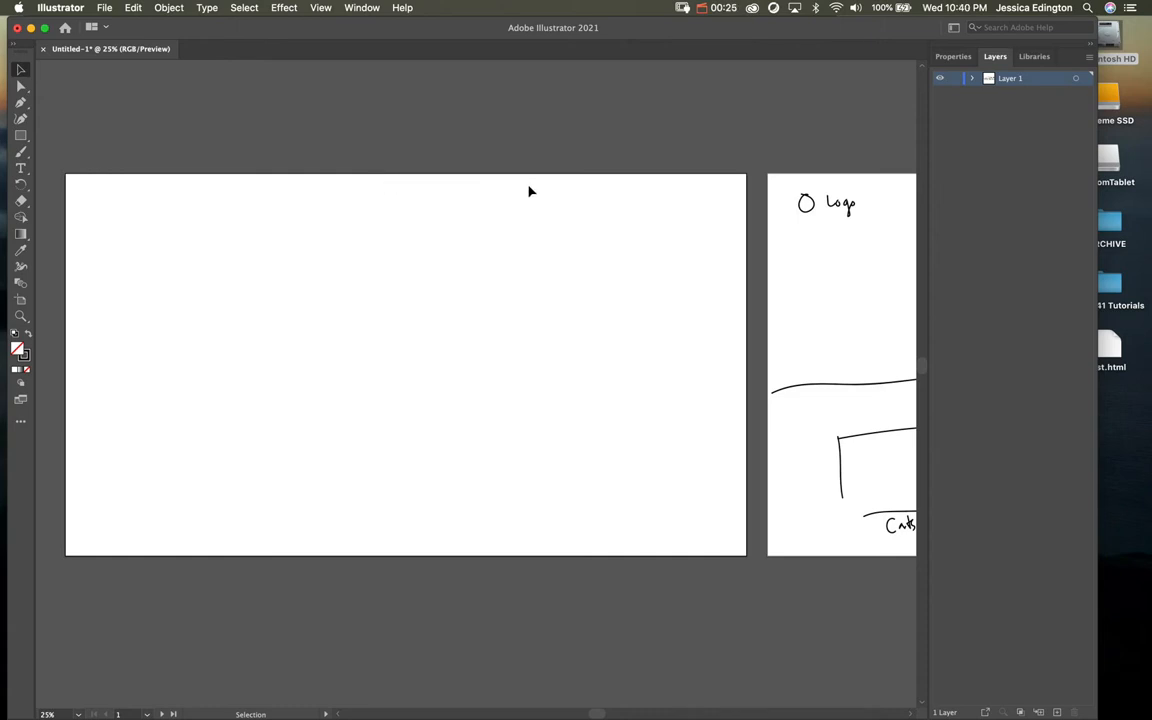
Step: Pan the canvas to reveal the full desktop wireframe artboard and the mobile layout artboard
left_click_drag(661, 193, 137, 205)
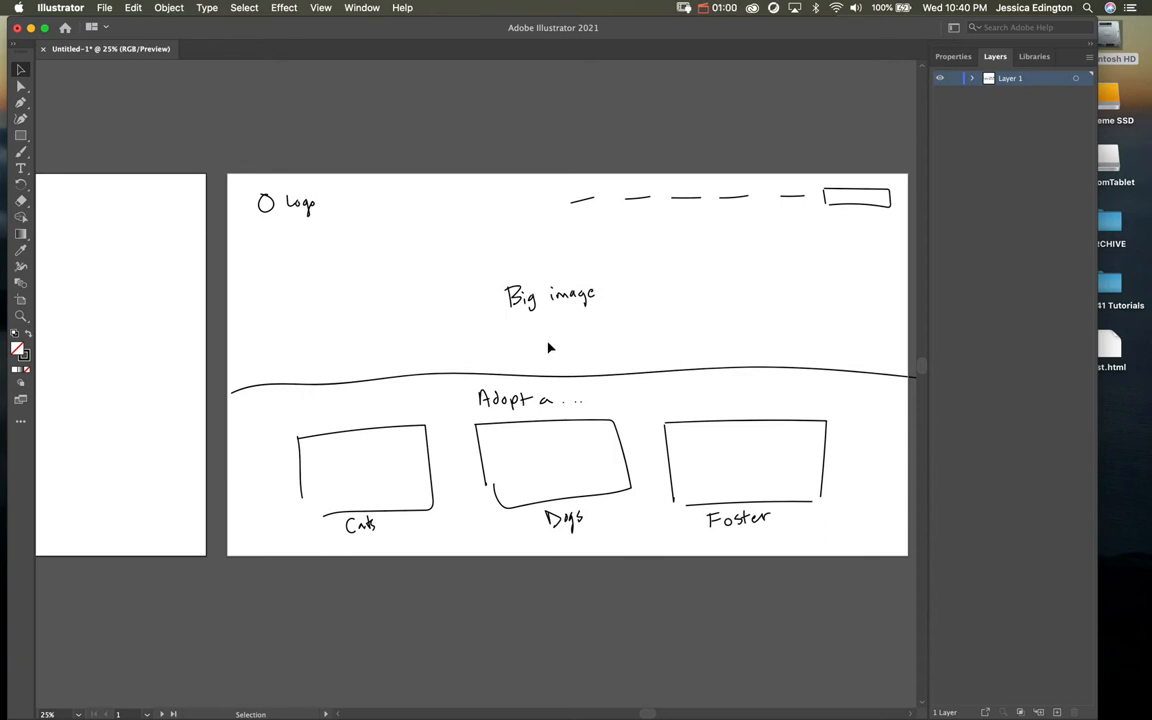
left_click_drag(638, 355, 470, 334)
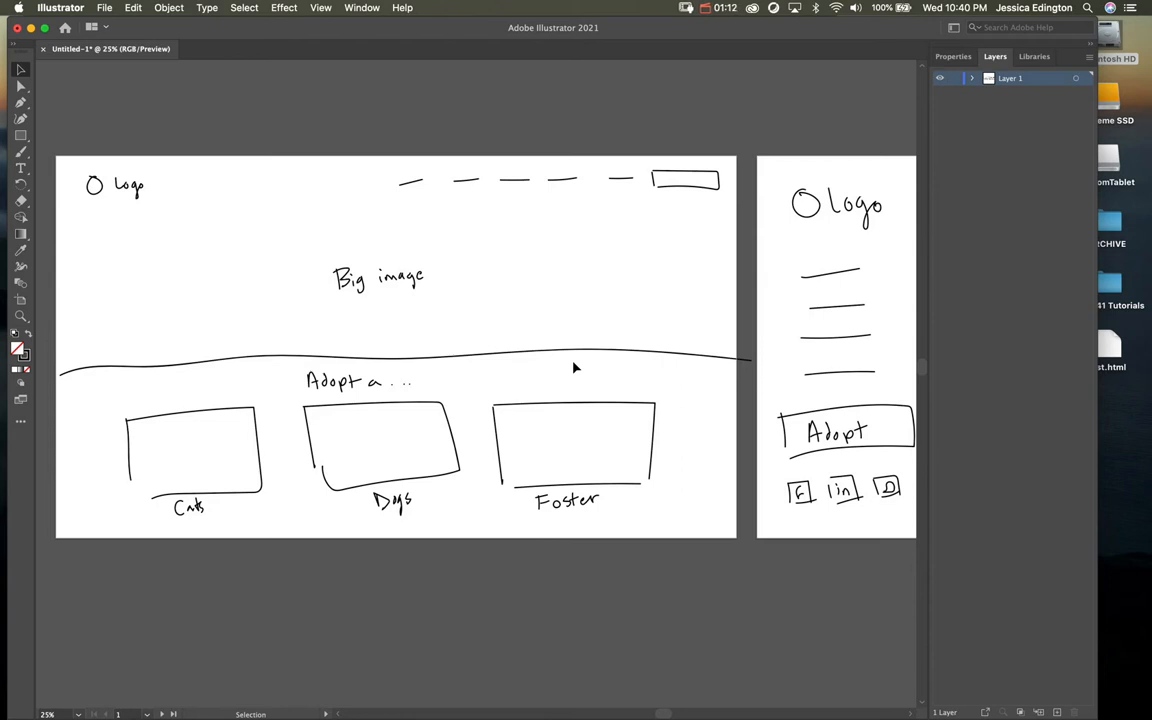
left_click_drag(362, 302, 495, 336)
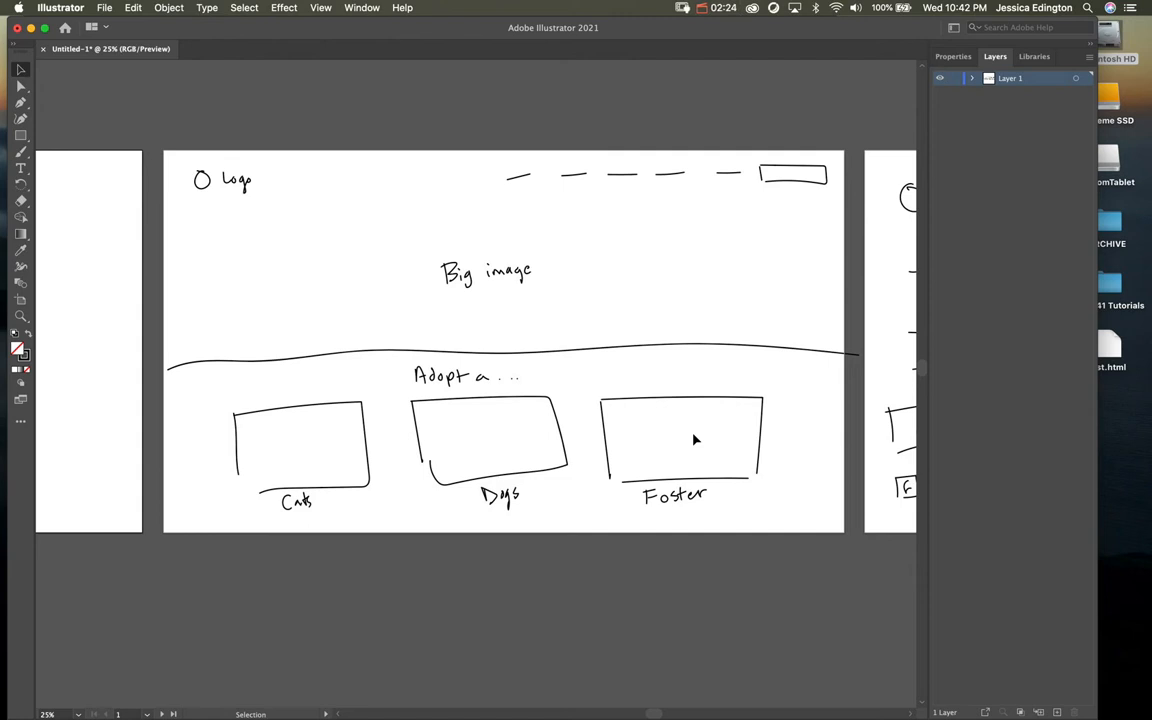
key("h")
left_click_drag(781, 370, 60, 355)
key("v")
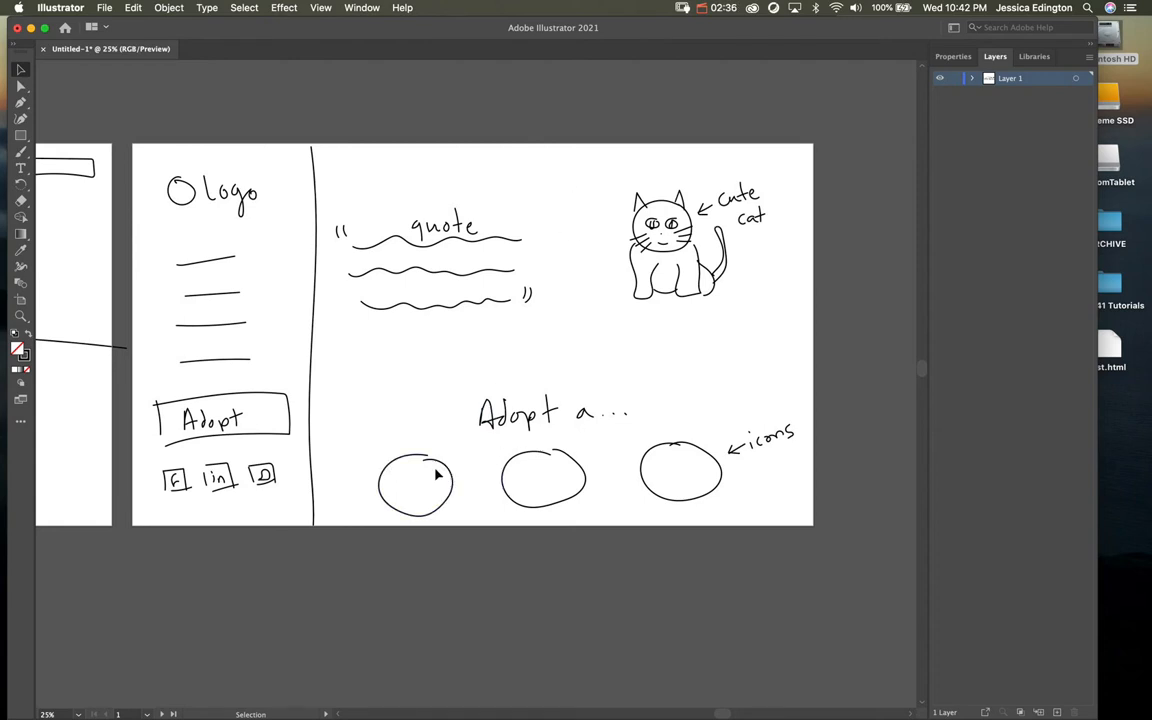
key("space")
left_click_drag(406, 457, 423, 444)
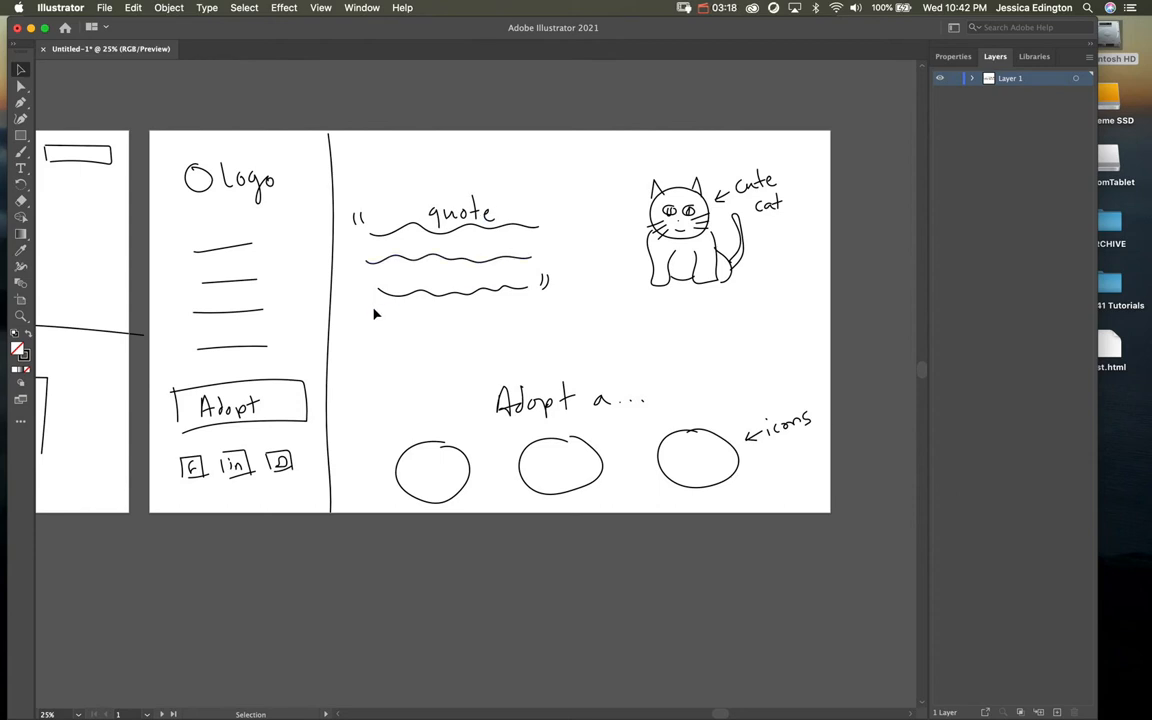
key("space")
left_click_drag(152, 347, 724, 346)
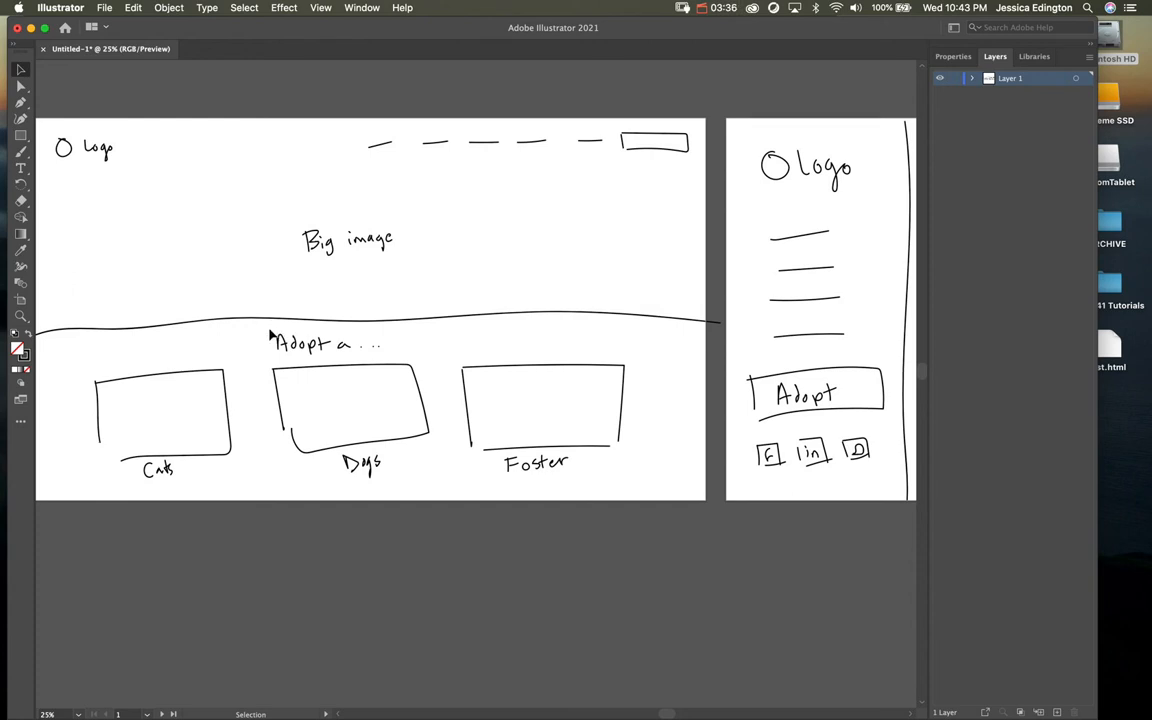
Step: Pan to centre the blank artboard beside the wireframe and pick the Paintbrush tool
key("space")
left_click_drag(228, 300, 783, 272)
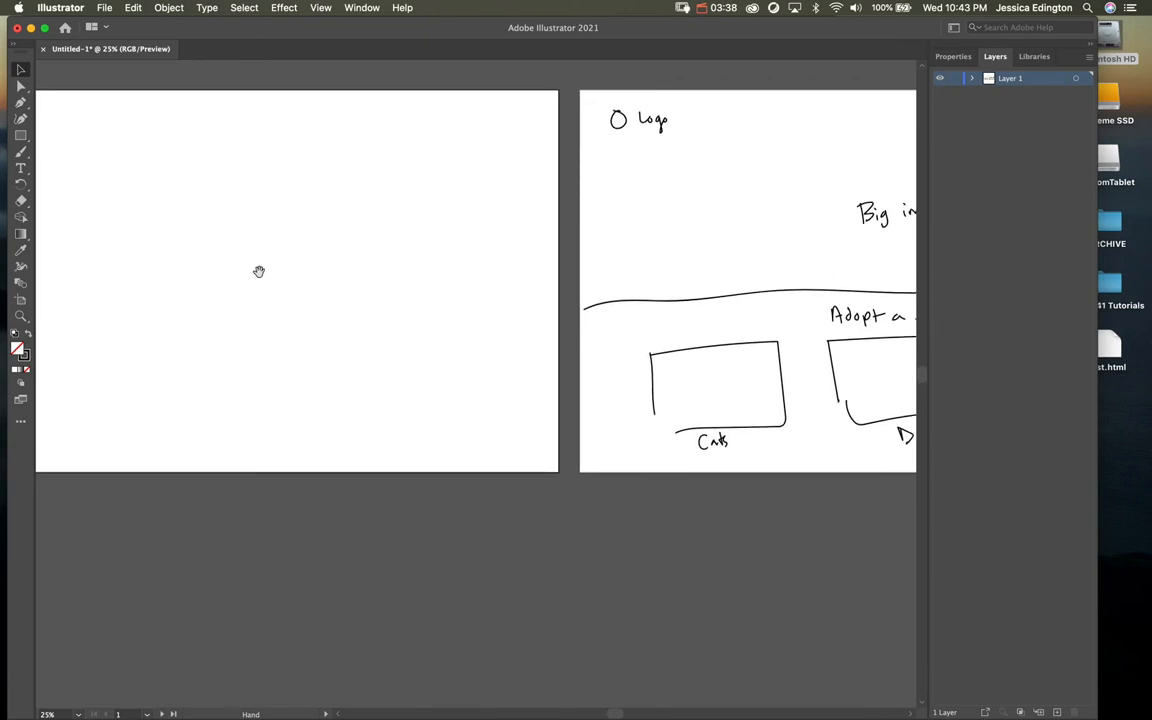
left_click_drag(264, 272, 446, 304)
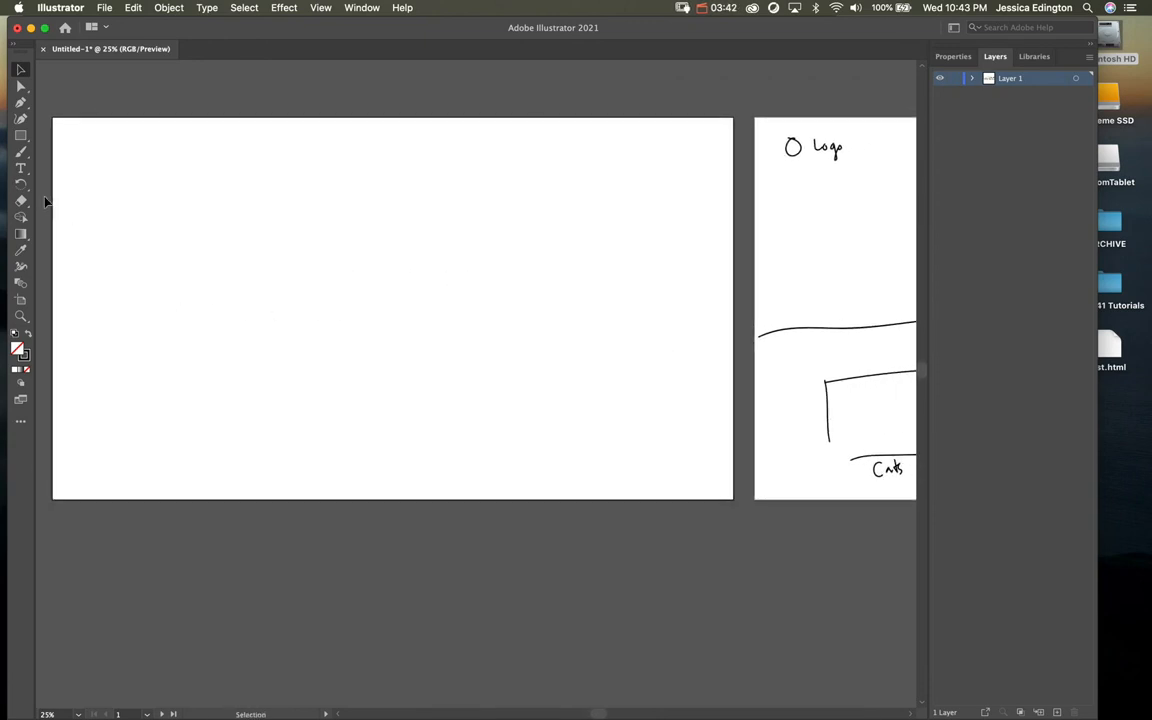
left_click(20, 151)
left_click_drag(803, 148, 815, 143)
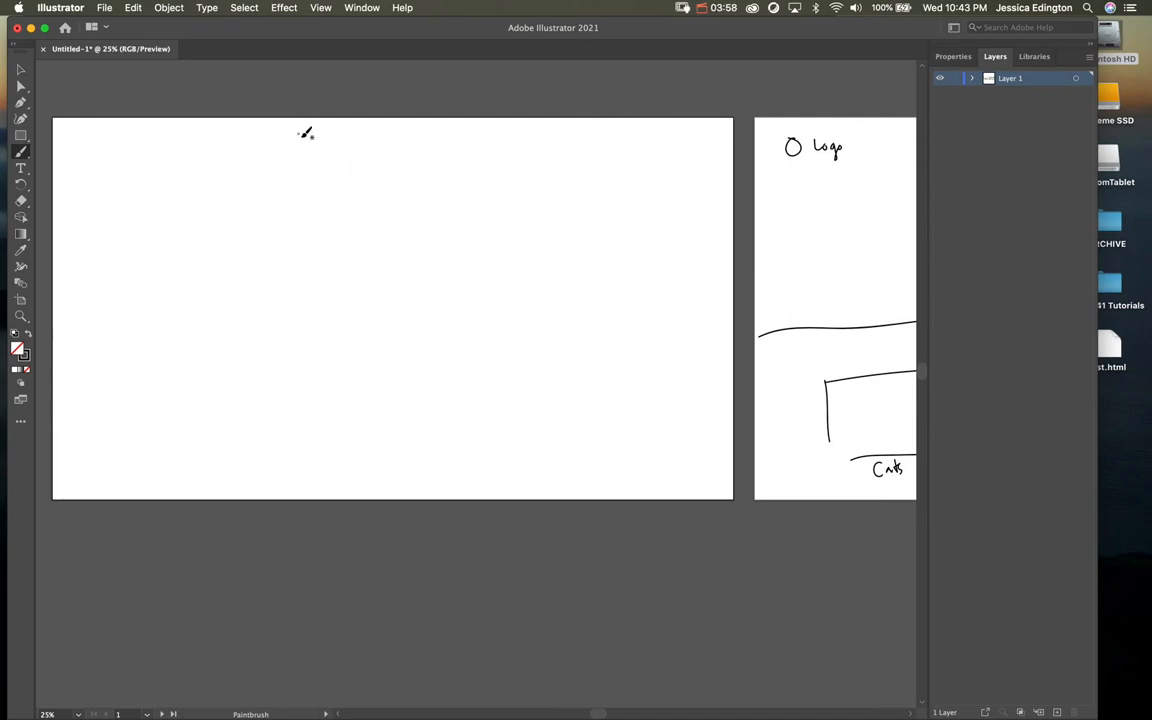
Step: Sketch the circle logo with 'Logo', the nav lines and the small social icon boxes
mouse_move(312, 136)
left_mouse_down()
mouse_move(314, 167)
mouse_move(312, 136)
mouse_move(359, 160)
mouse_move(384, 151)
mouse_move(403, 178)
mouse_move(419, 151)
left_mouse_up()
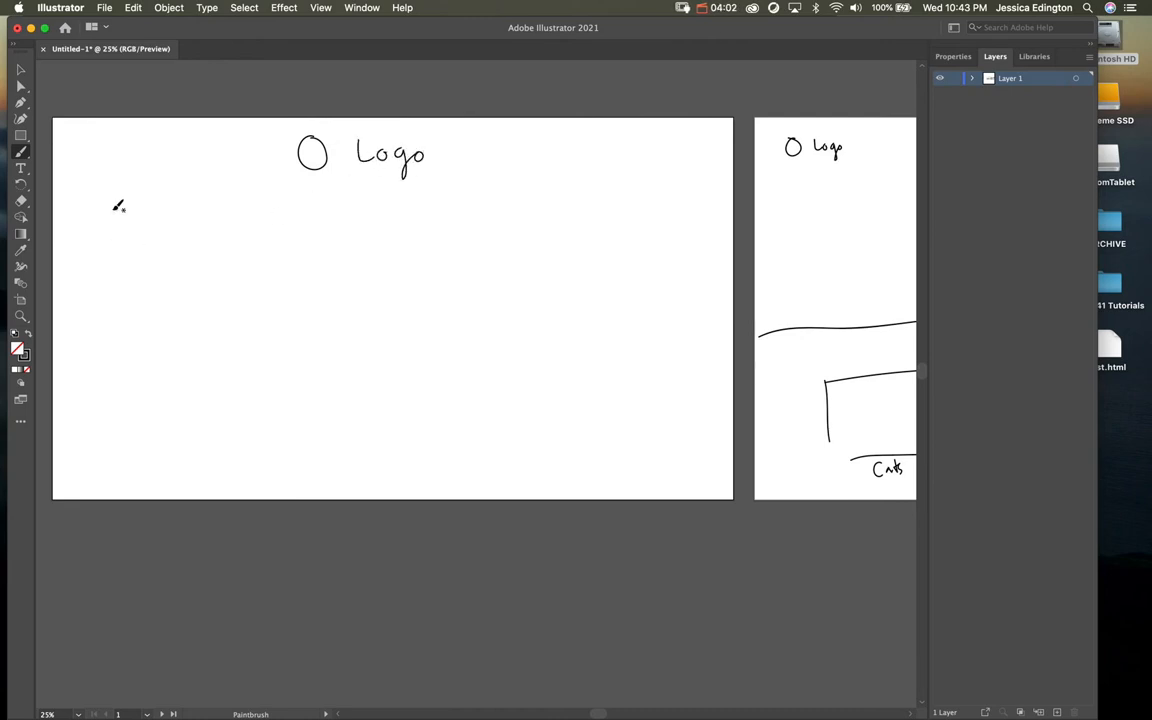
left_click_drag(110, 211, 665, 208)
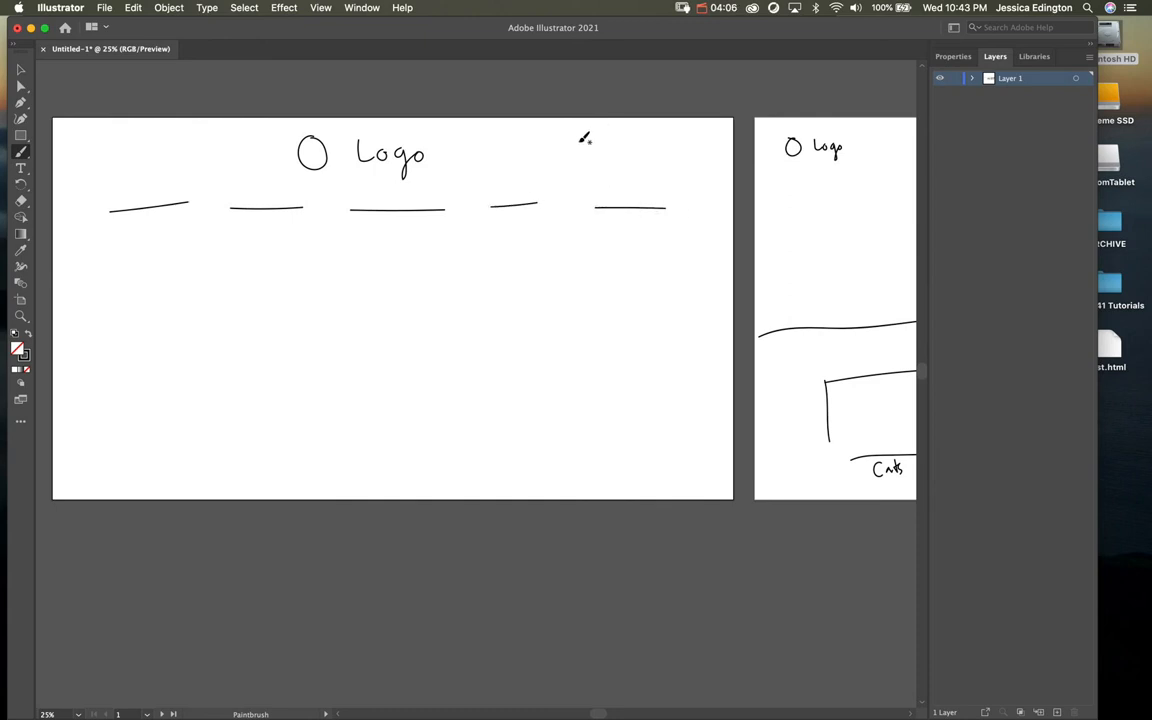
left_click(497, 172)
mouse_move(619, 131)
left_mouse_down()
mouse_move(620, 151)
mouse_move(637, 133)
mouse_move(639, 152)
left_mouse_up()
mouse_move(620, 152)
left_mouse_down()
mouse_move(665, 129)
mouse_move(674, 151)
mouse_move(700, 156)
left_mouse_up()
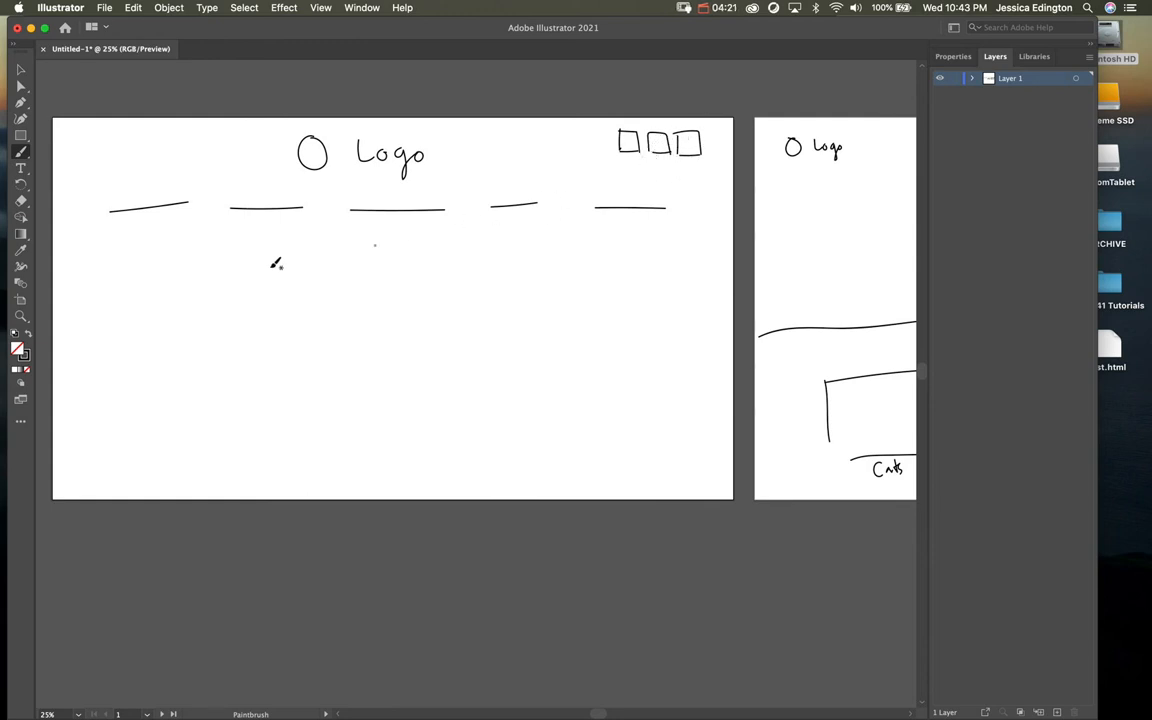
Step: Draw the two divider lines framing the band and handwrite 'slideshow' inside it
left_click_drag(84, 240, 740, 249)
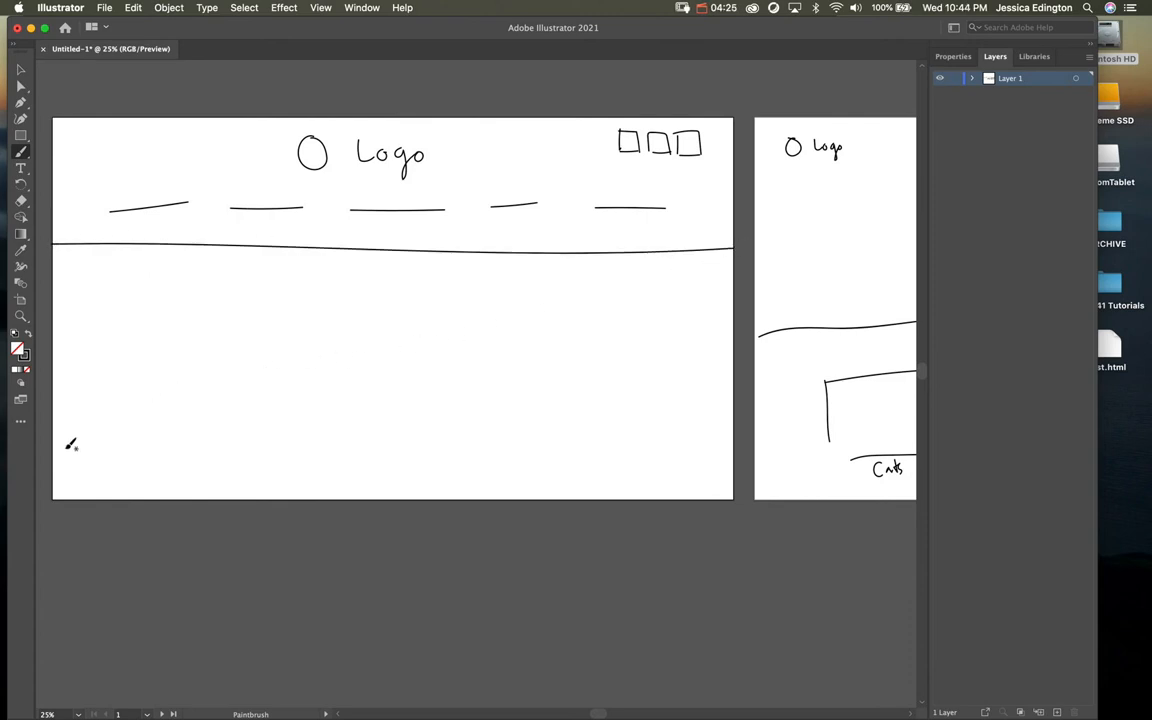
mouse_move(71, 462)
left_mouse_down()
mouse_move(405, 471)
mouse_move(752, 455)
left_mouse_up()
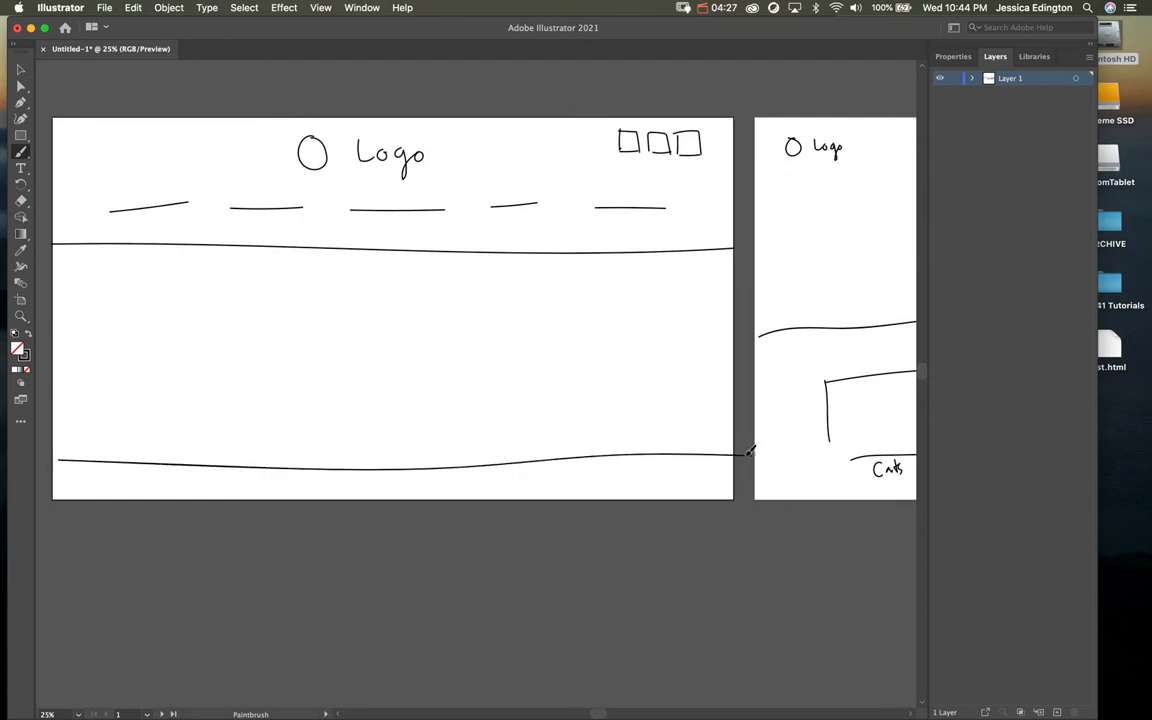
mouse_move(352, 340)
left_mouse_down()
mouse_move(339, 364)
mouse_move(361, 364)
left_mouse_up()
mouse_move(370, 349)
left_mouse_down()
mouse_move(370, 364)
mouse_move(398, 350)
mouse_move(409, 363)
left_mouse_up()
mouse_move(421, 333)
left_mouse_down()
mouse_move(420, 364)
mouse_move(460, 334)
left_mouse_up()
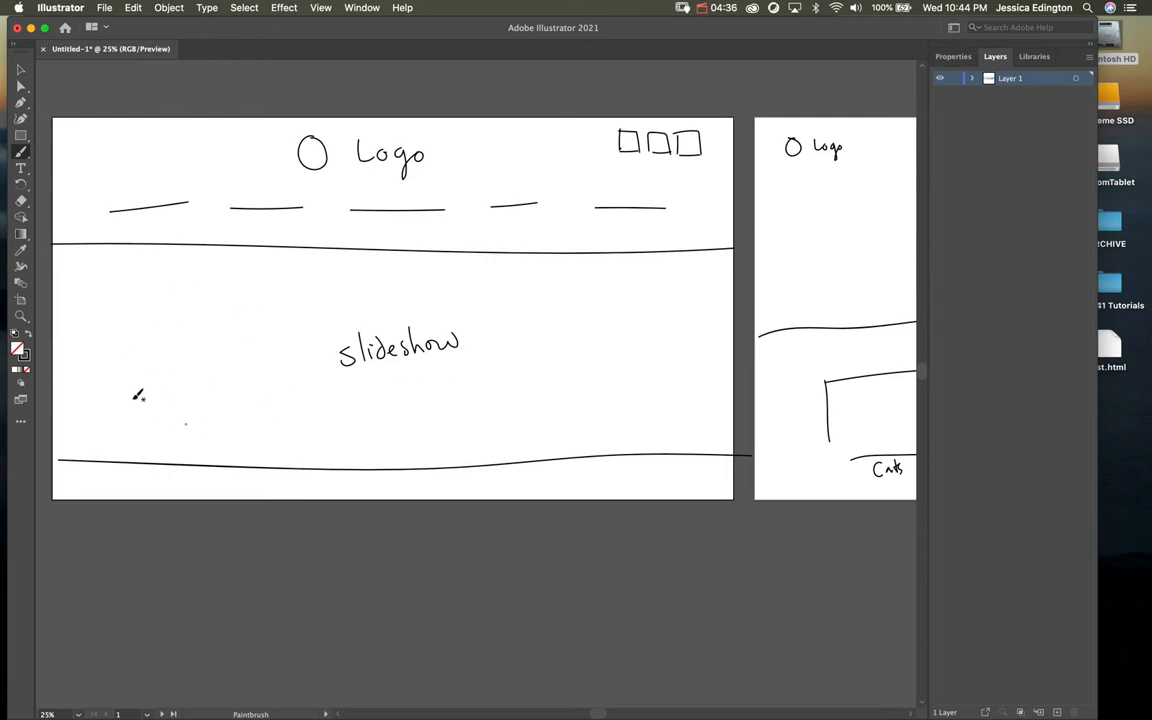
Step: Drag Artboard 1's bottom edge down to add empty space below the slideshow band
left_click(20, 299)
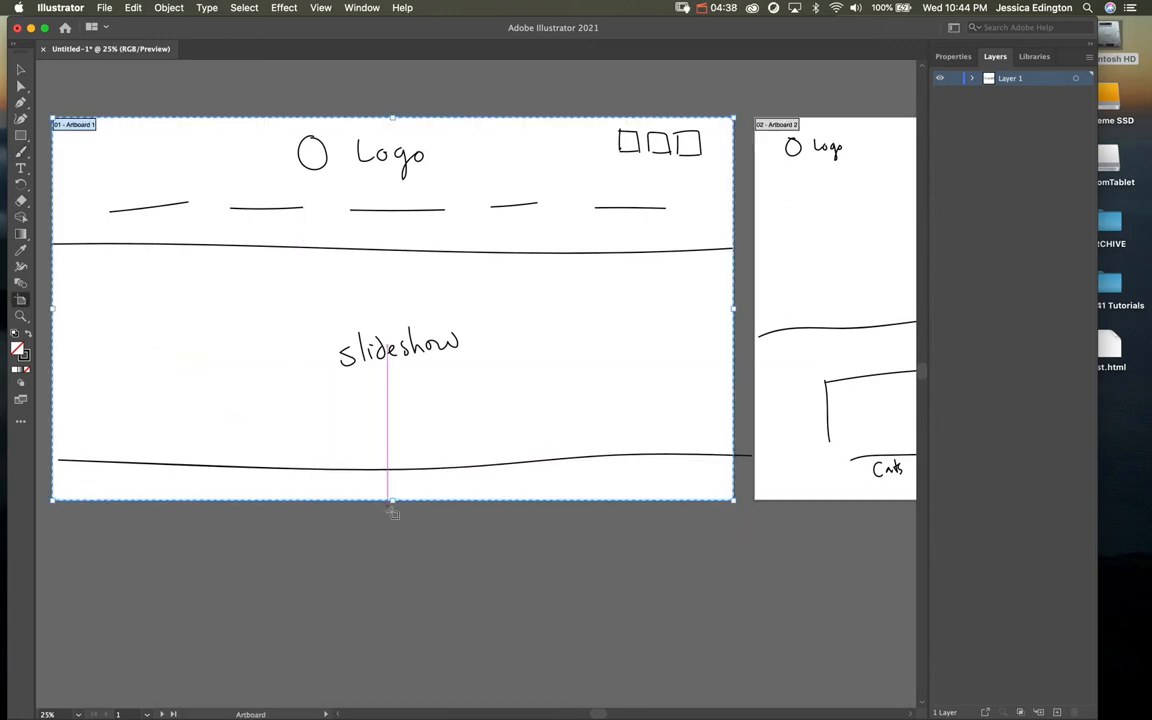
left_click_drag(393, 500, 394, 698)
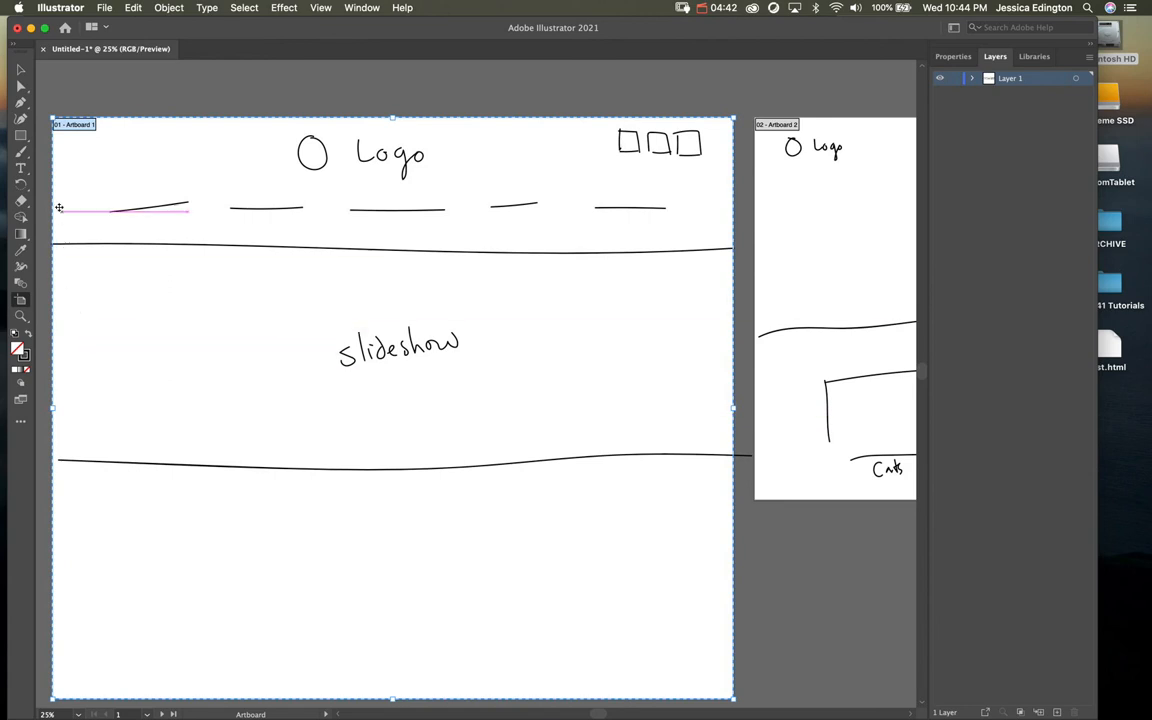
left_click(22, 154)
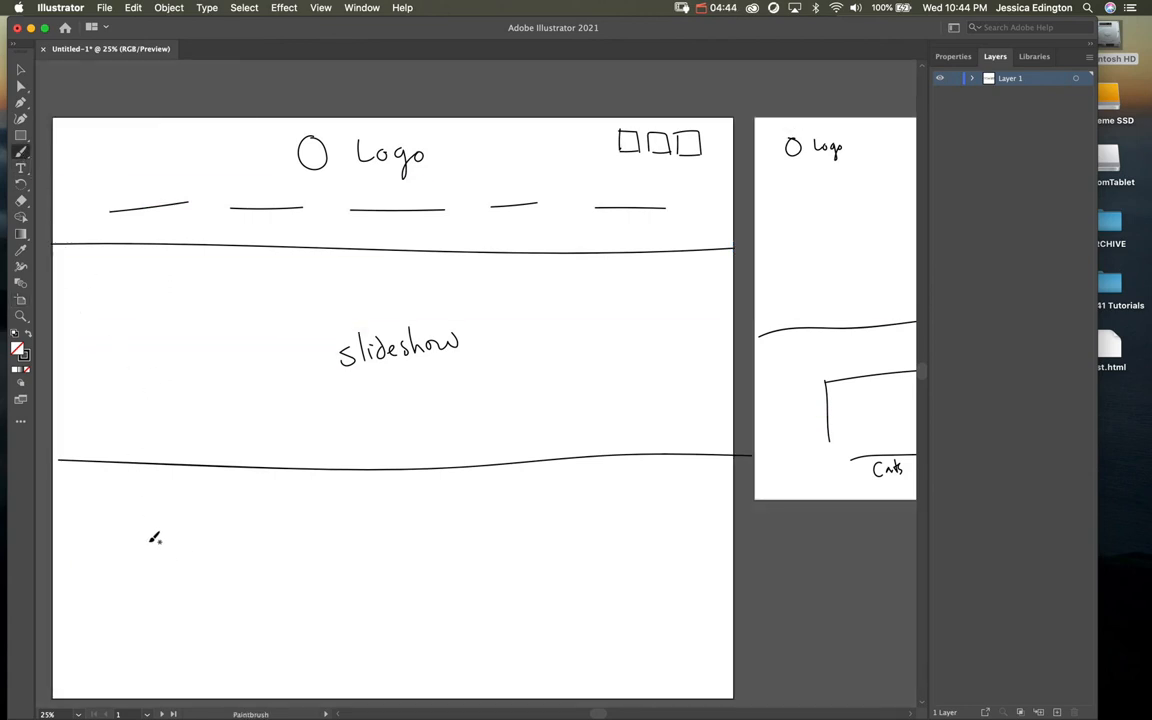
Step: Handwrite 'Adopt Us!' below the slideshow and draw the first pet card box beside it
mouse_move(97, 540)
left_mouse_down()
mouse_move(110, 571)
mouse_move(123, 550)
mouse_move(148, 576)
mouse_move(163, 544)
mouse_move(132, 618)
mouse_move(145, 618)
mouse_move(221, 588)
mouse_move(279, 511)
mouse_move(308, 511)
mouse_move(320, 600)
left_mouse_up()
left_click(168, 603)
left_click_drag(226, 605, 284, 602)
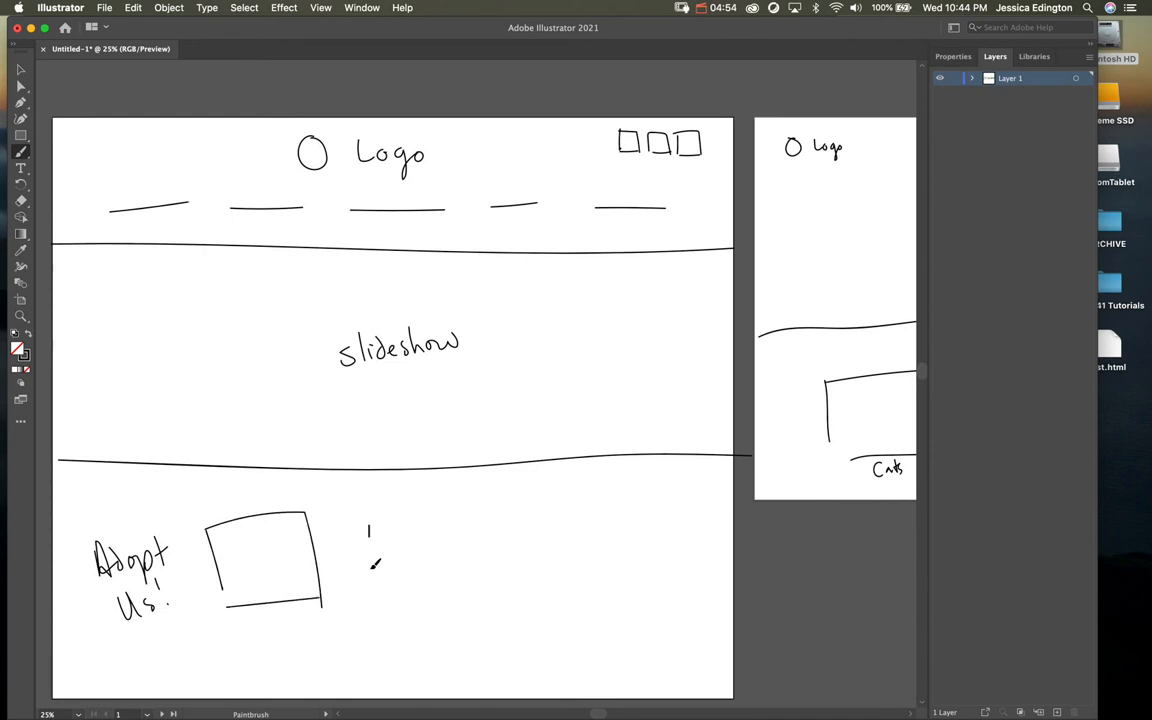
Step: Draw the second and third pet card boxes, undoing a mistaken stroke along the way
mouse_move(370, 605)
left_mouse_down()
mouse_move(422, 522)
mouse_move(492, 608)
mouse_move(372, 629)
left_mouse_up()
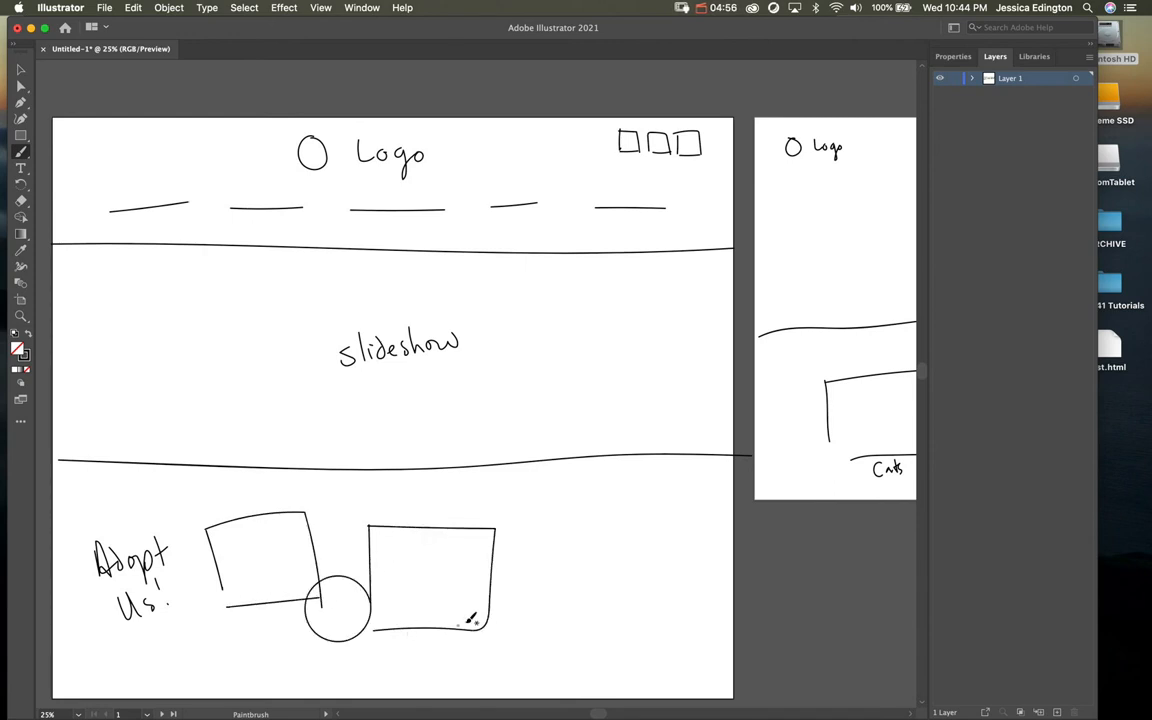
key("super+z")
key("super+z")
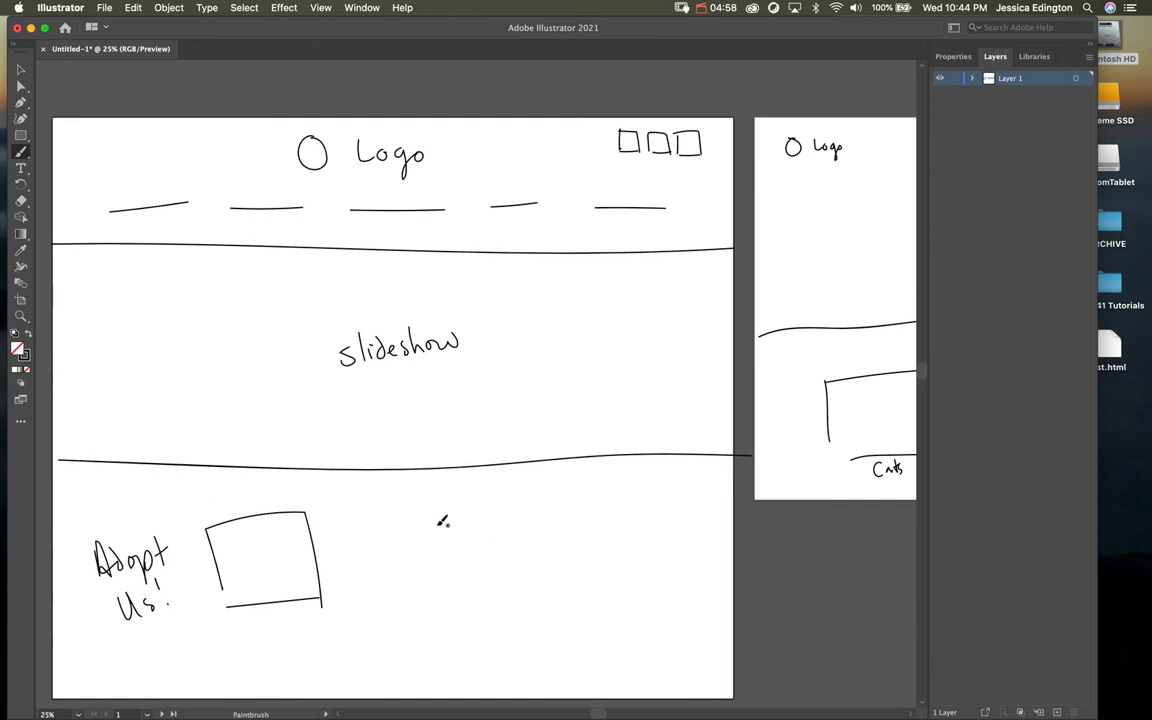
left_click_drag(371, 535, 373, 591)
mouse_move(373, 638)
left_mouse_down()
mouse_move(374, 545)
mouse_move(509, 533)
mouse_move(509, 638)
mouse_move(388, 633)
left_mouse_up()
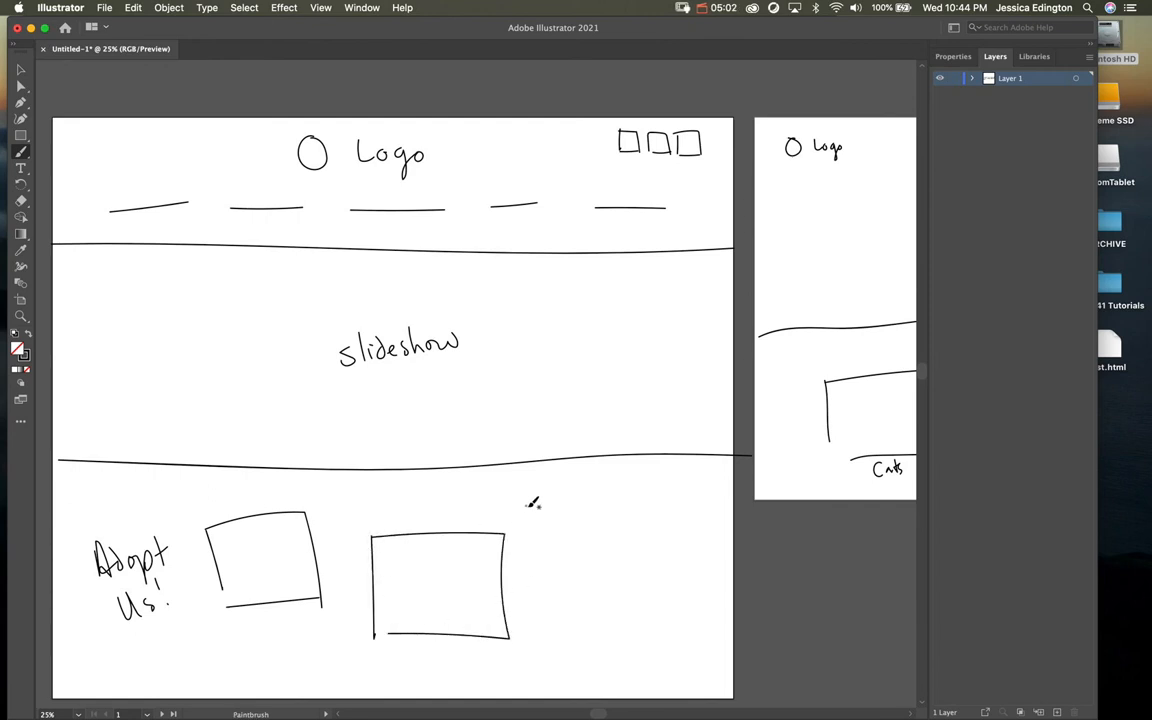
left_click_drag(528, 508, 547, 597)
mouse_move(528, 508)
left_mouse_down()
mouse_move(655, 498)
mouse_move(678, 600)
mouse_move(565, 612)
left_mouse_up()
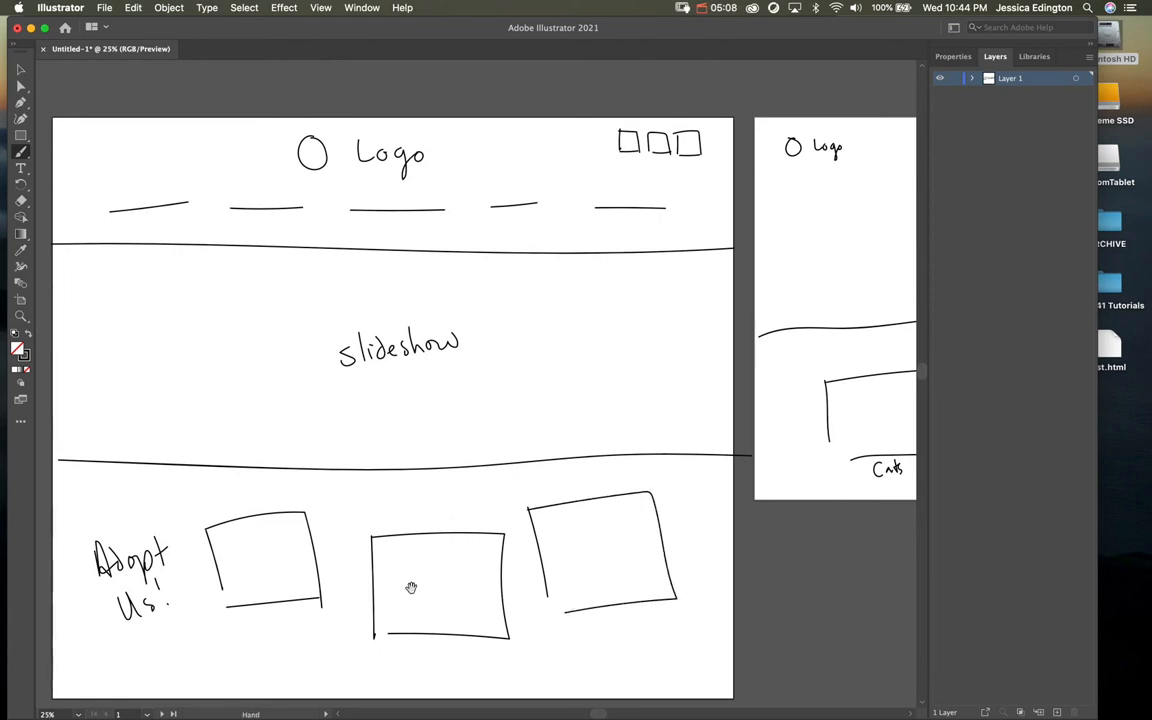
mouse_move(390, 594)
left_mouse_down()
mouse_move(495, 456)
mouse_move(474, 360)
left_mouse_up()
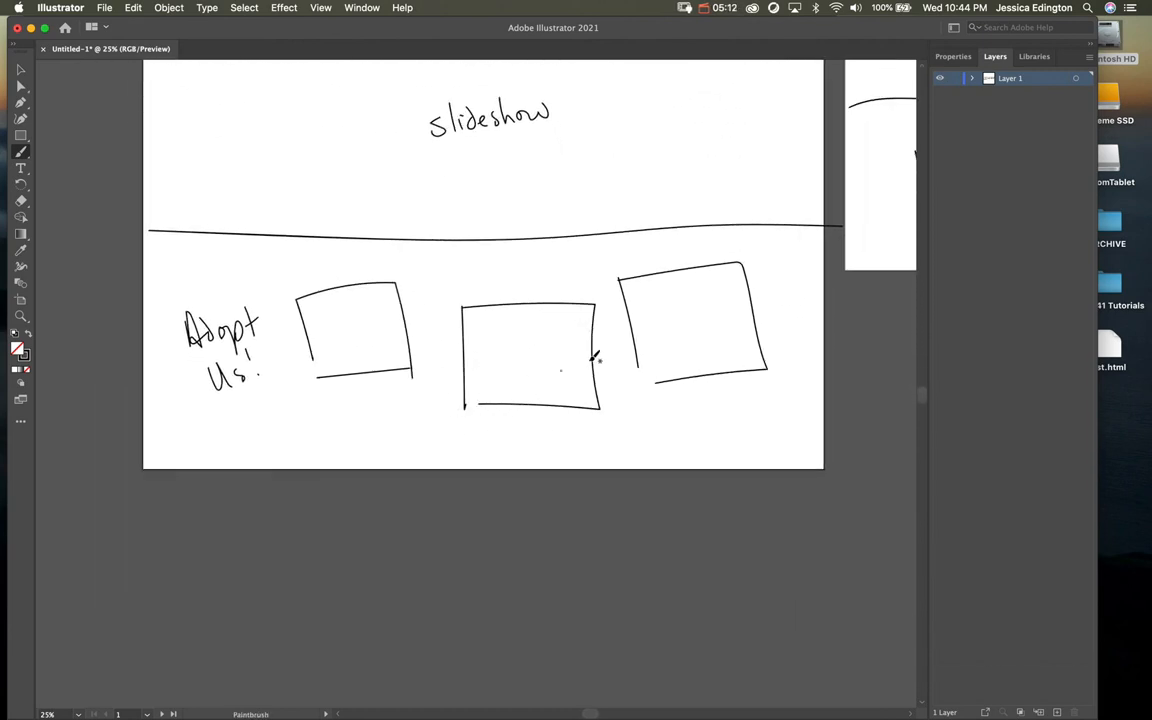
Step: Pan over to the Big image artboard, back to the slideshow page, then scroll left
left_click_drag(812, 292, 437, 429)
mouse_move(775, 321)
left_mouse_down()
mouse_move(471, 386)
mouse_move(505, 380)
mouse_move(184, 400)
left_mouse_up()
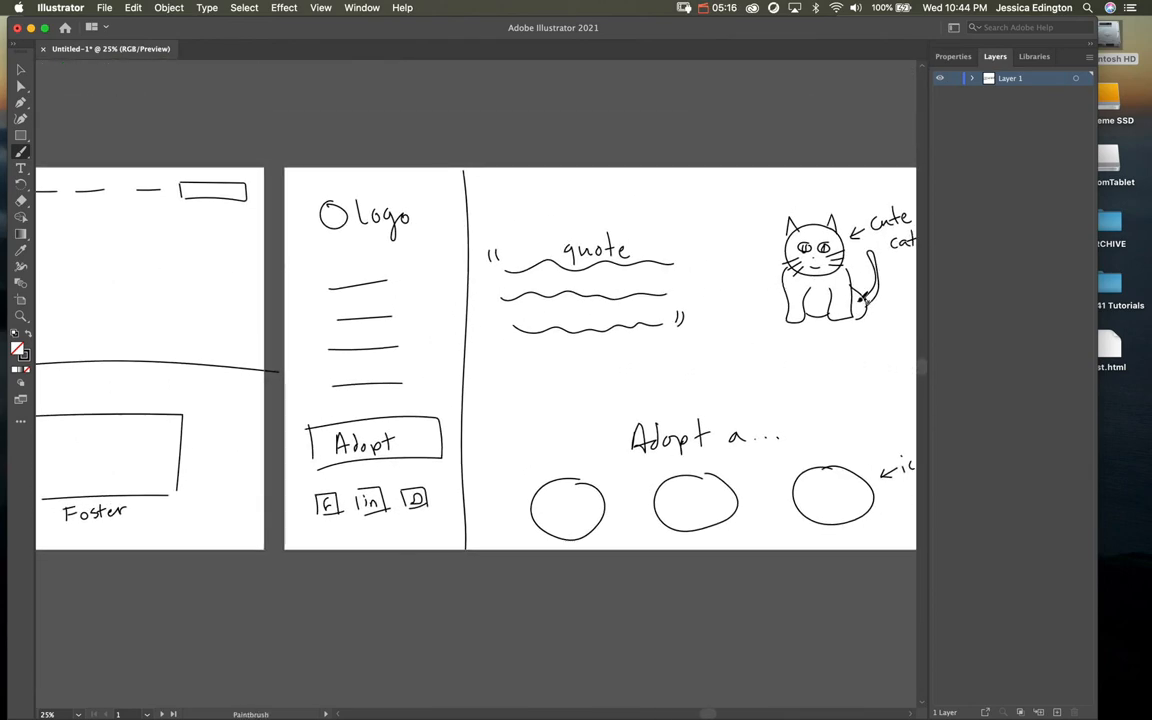
left_click_drag(373, 417, 749, 344)
left_click_drag(206, 401, 640, 352)
left_click_drag(237, 424, 656, 371)
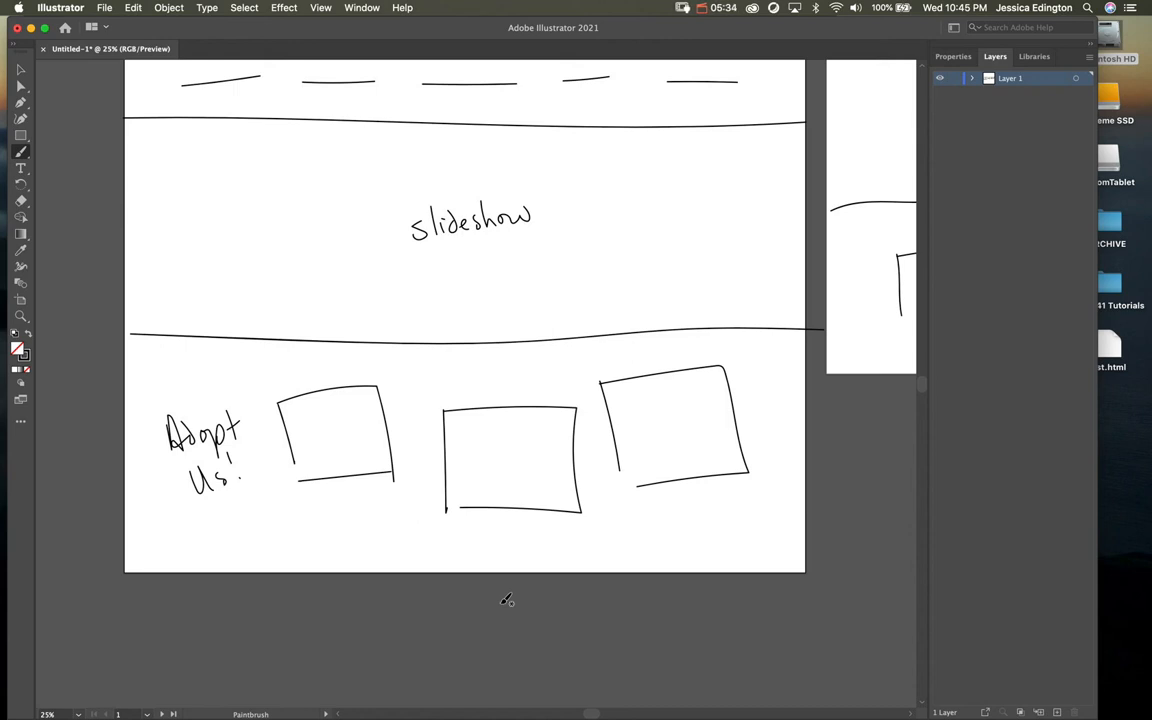
scroll(265, 327, "left", 6)
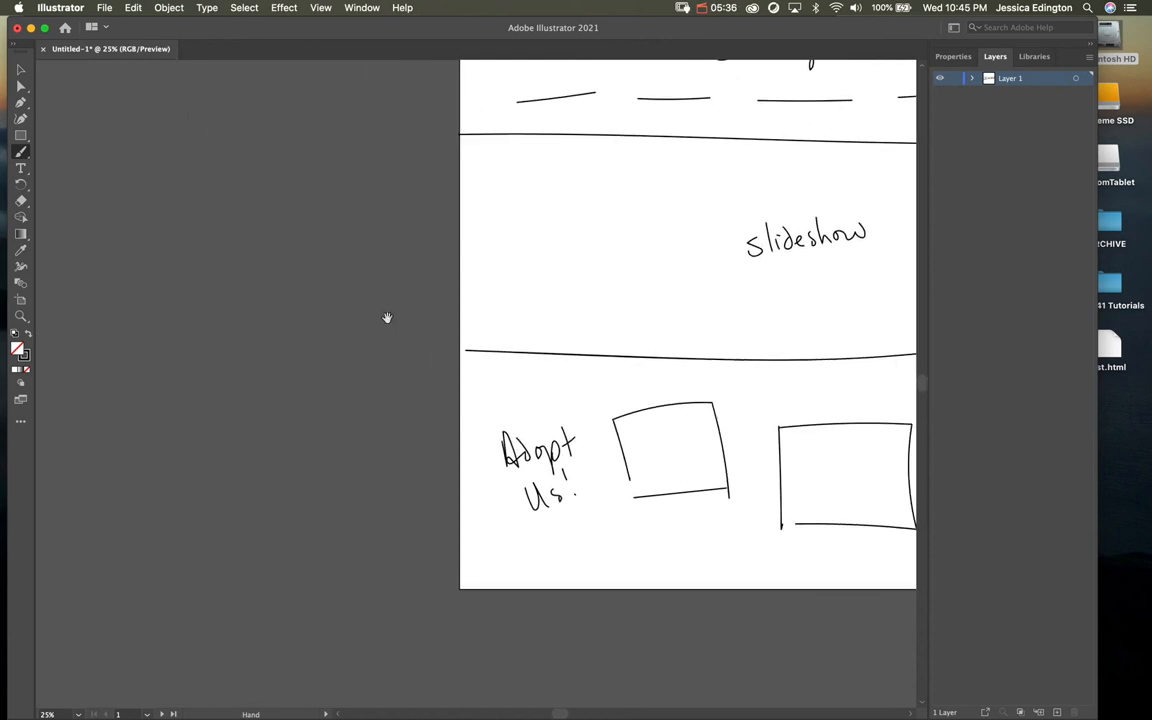
Step: Zoom out and drag out a new blank artboard to the left of the homepage
left_click(20, 299)
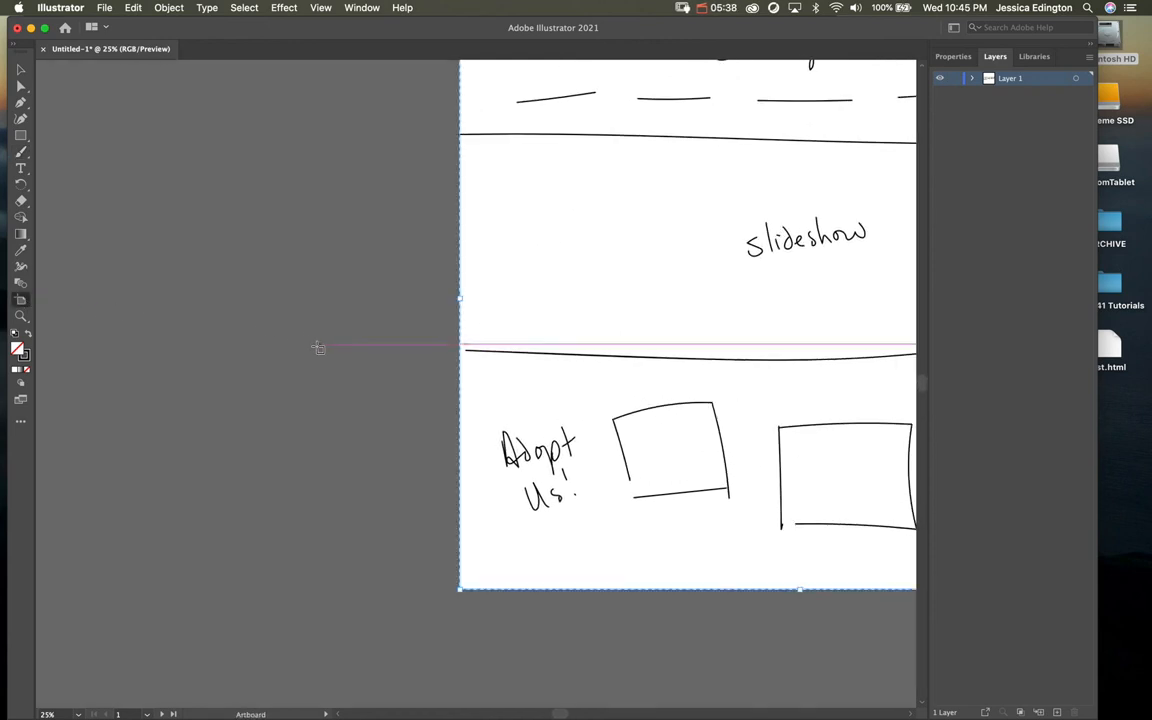
key("super+minus")
key("super+minus")
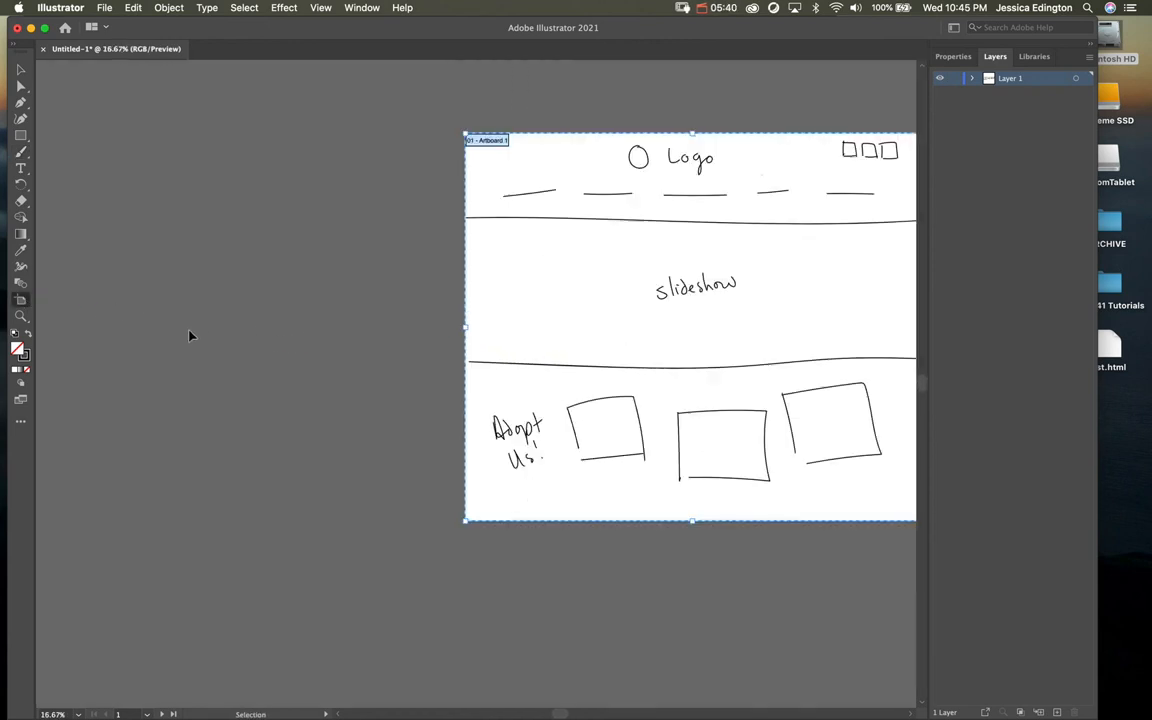
left_click_drag(200, 367, 320, 366)
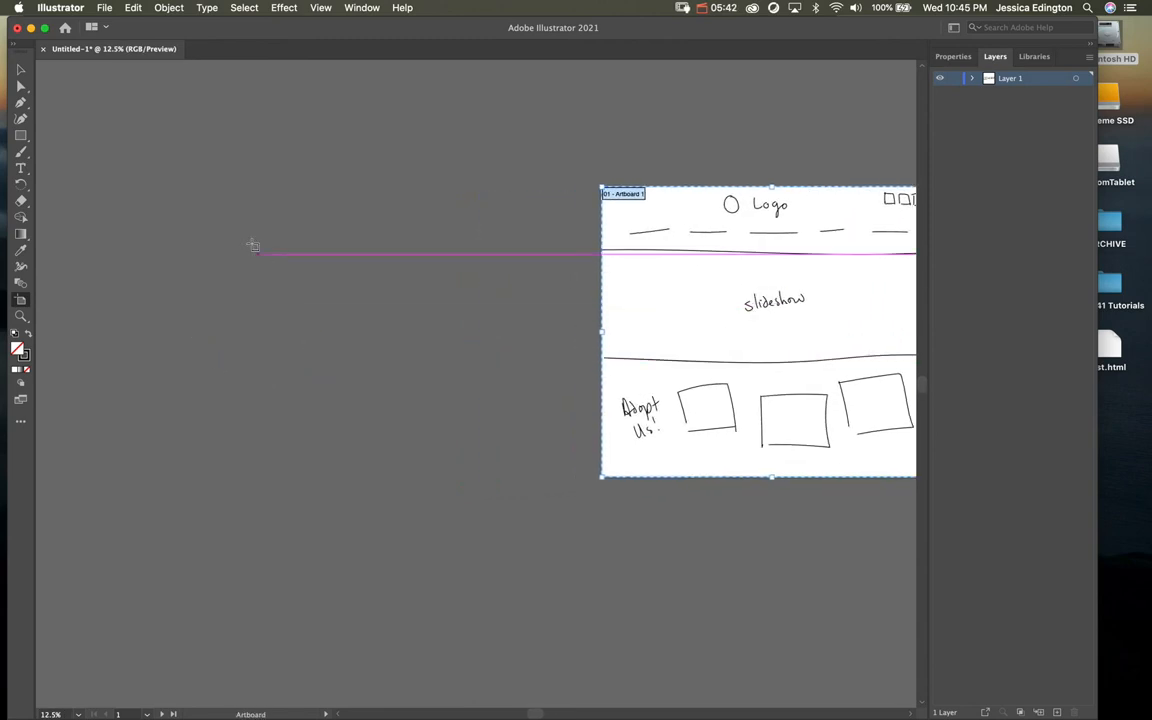
left_click_drag(186, 181, 578, 483)
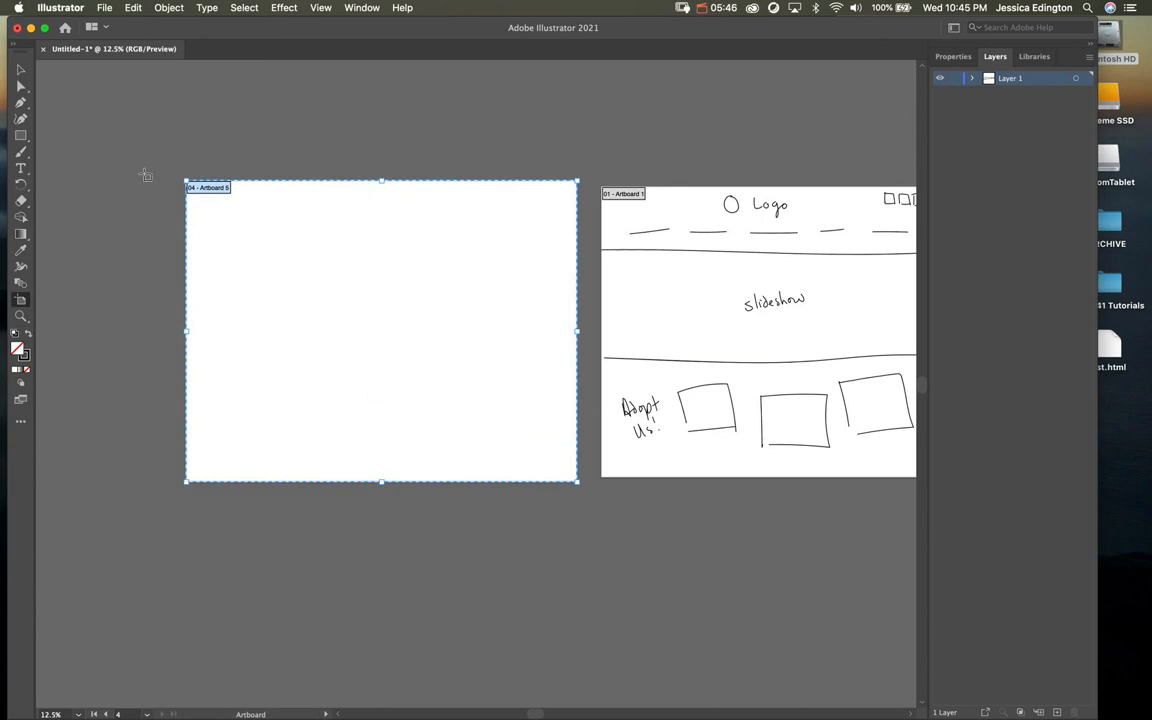
left_click(22, 69)
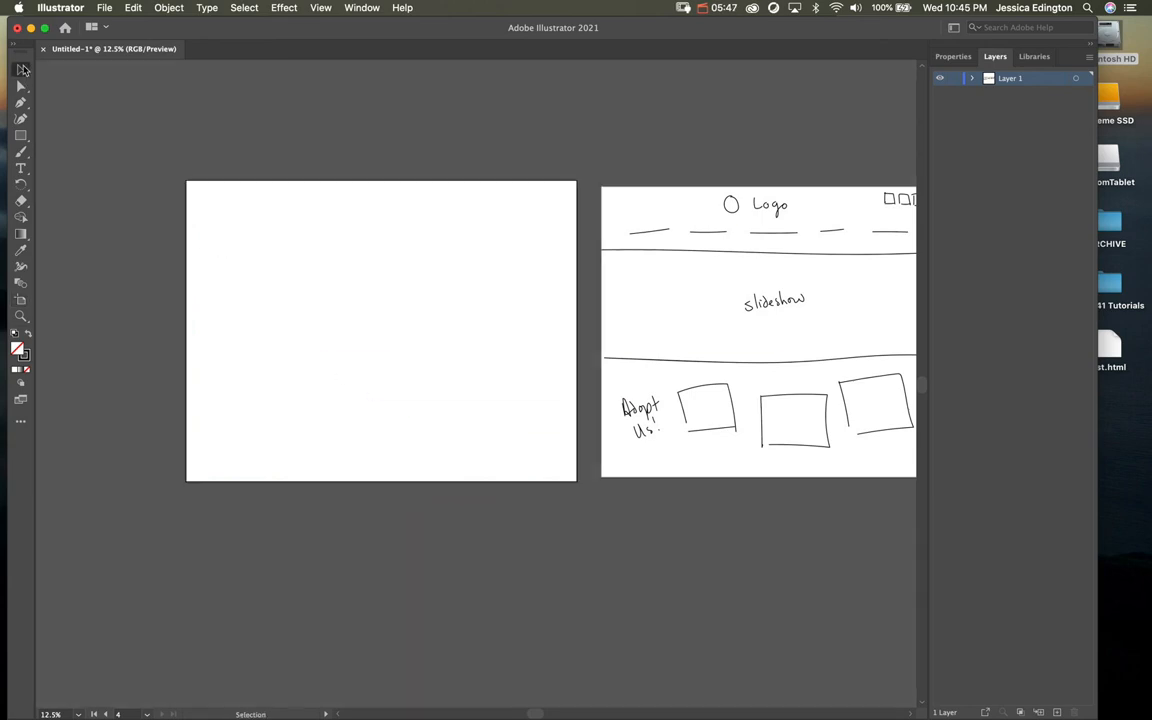
left_click(22, 154)
Step: Sketch the circle logo with 'Logo', a row of nav dashes, a 'Dogs!' heading and the first pet box
left_click_drag(349, 206, 424, 216)
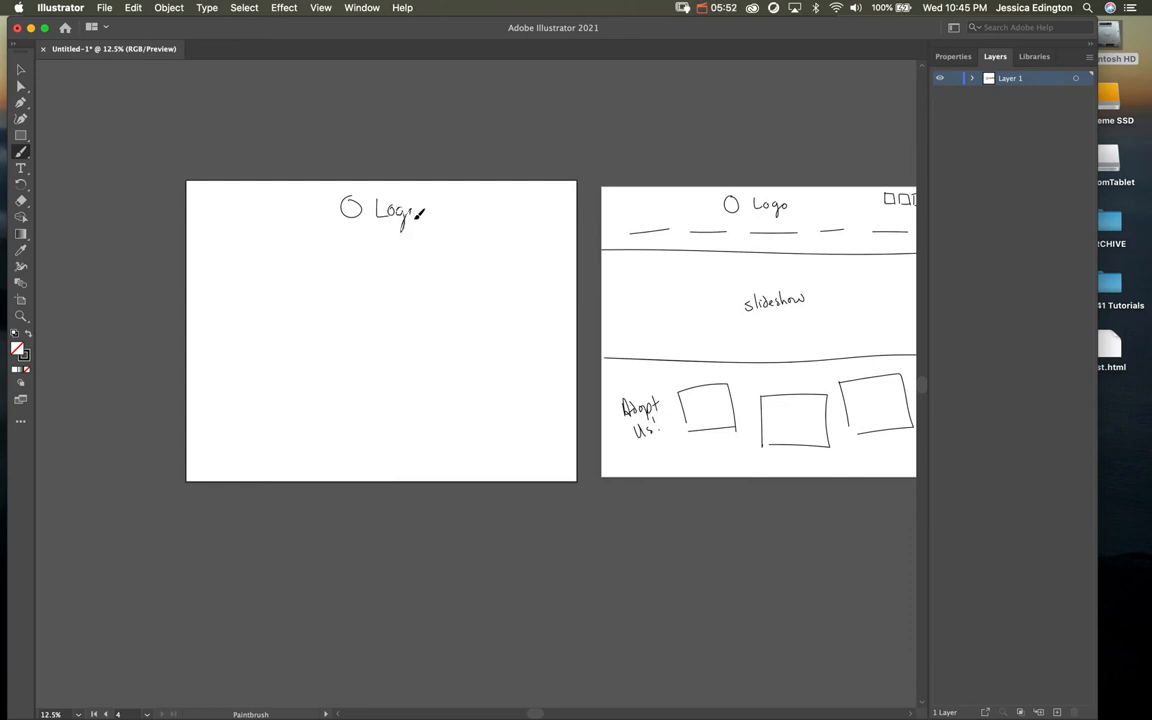
left_click_drag(227, 247, 275, 242)
left_click_drag(300, 241, 401, 243)
left_click_drag(489, 240, 539, 239)
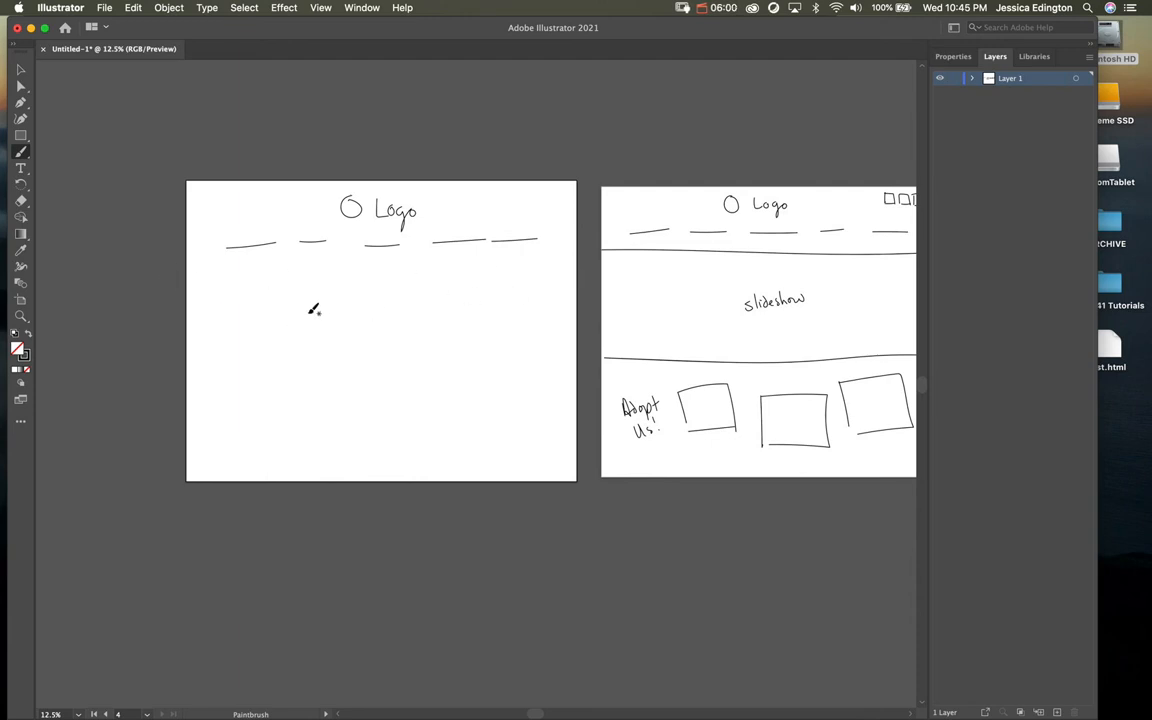
mouse_move(338, 269)
left_mouse_down()
mouse_move(340, 293)
mouse_move(368, 284)
mouse_move(382, 308)
left_mouse_up()
mouse_move(404, 275)
left_mouse_down()
mouse_move(396, 292)
mouse_move(411, 286)
left_mouse_up()
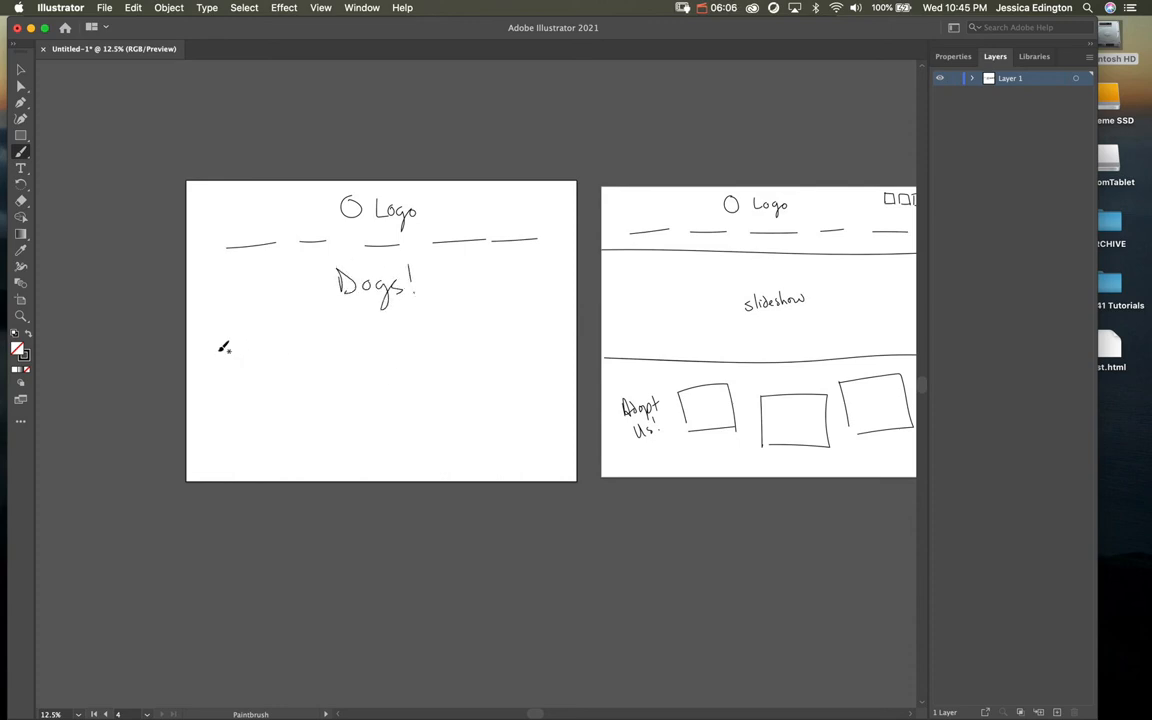
mouse_move(221, 345)
left_mouse_down()
mouse_move(234, 395)
mouse_move(224, 342)
mouse_move(290, 333)
mouse_move(308, 401)
mouse_move(238, 431)
mouse_move(286, 431)
left_mouse_up()
Step: Add Name label and text lines under the first box, then draw the second and third pet boxes
mouse_move(248, 443)
left_mouse_down()
mouse_move(286, 434)
mouse_move(264, 449)
mouse_move(291, 443)
mouse_move(277, 459)
mouse_move(293, 470)
mouse_move(239, 477)
left_mouse_up()
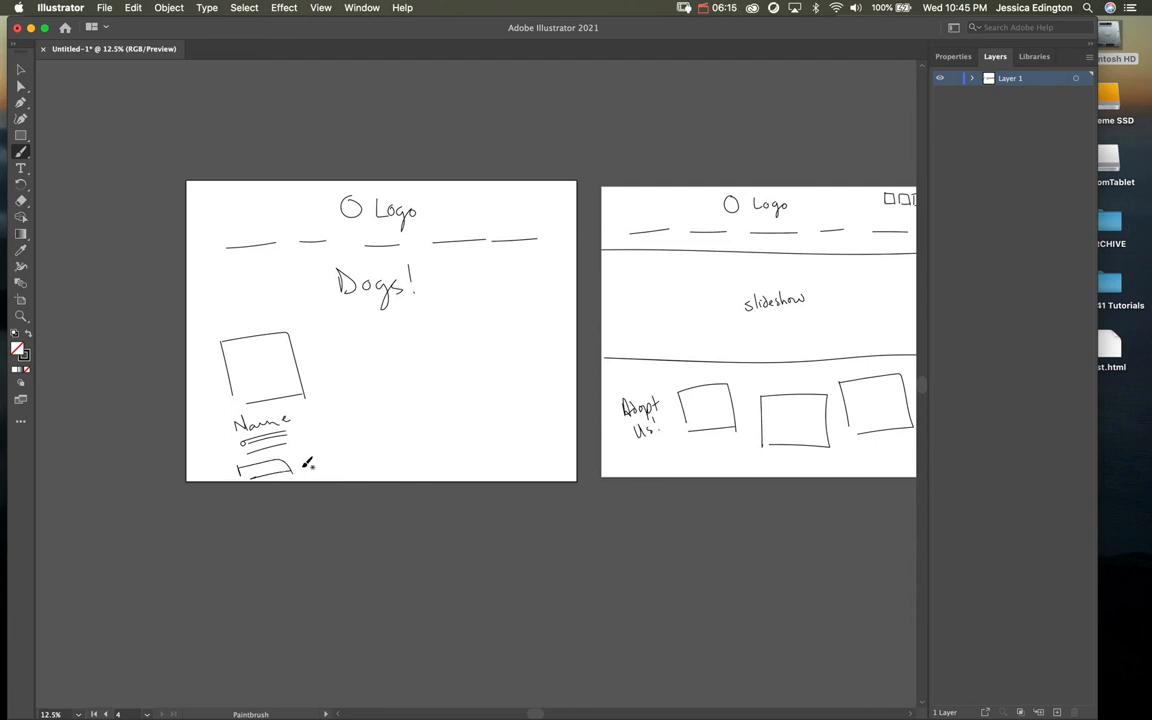
mouse_move(348, 335)
left_mouse_down()
mouse_move(416, 333)
mouse_move(429, 390)
mouse_move(367, 392)
mouse_move(391, 417)
mouse_move(415, 407)
mouse_move(414, 434)
mouse_move(372, 475)
mouse_move(415, 470)
left_mouse_up()
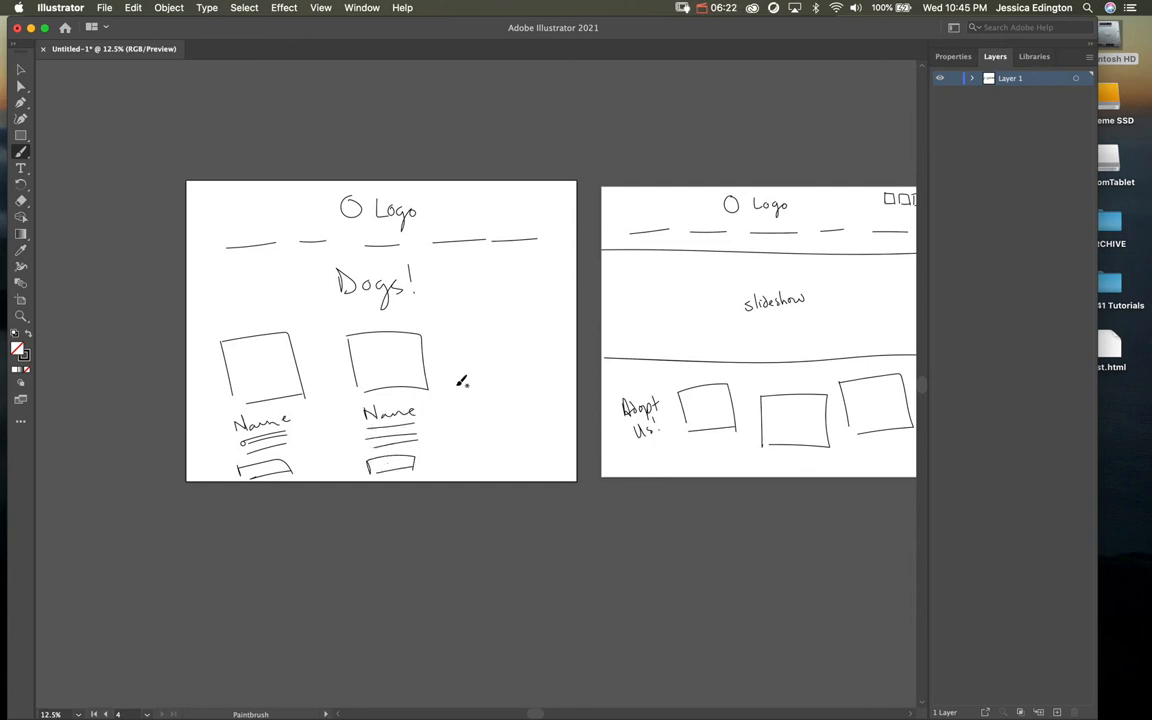
mouse_move(452, 336)
left_mouse_down()
mouse_move(461, 385)
mouse_move(454, 336)
mouse_move(545, 332)
mouse_move(544, 384)
left_mouse_up()
left_click_drag(474, 390, 540, 390)
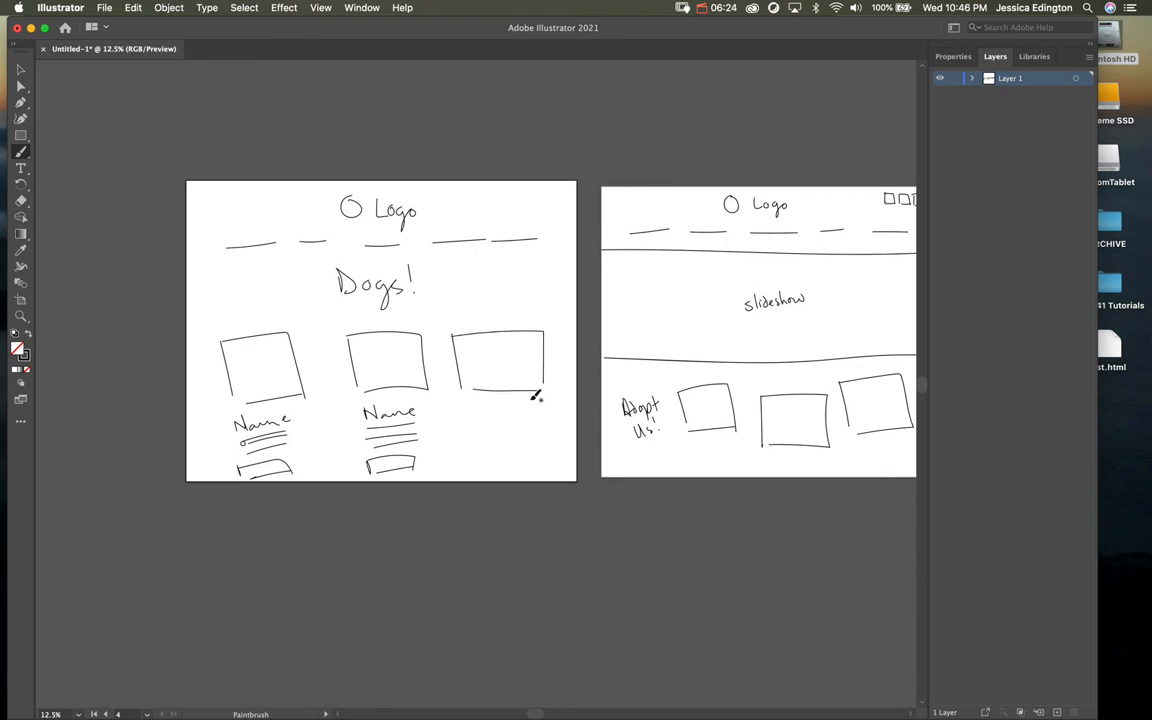
left_click_drag(620, 385, 522, 388)
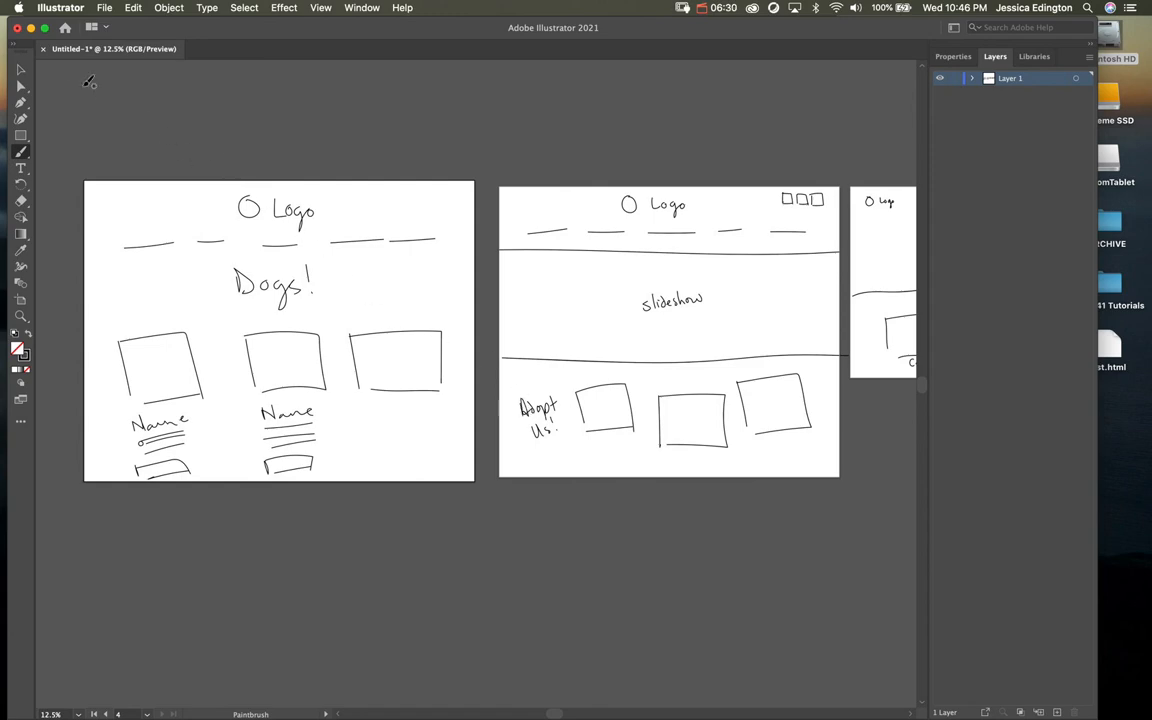
Step: Bring katb-wireframe-navstructure.pdf forward in Acrobat and scroll down to its Our Programs and How You Can Help sections
left_click(31, 28)
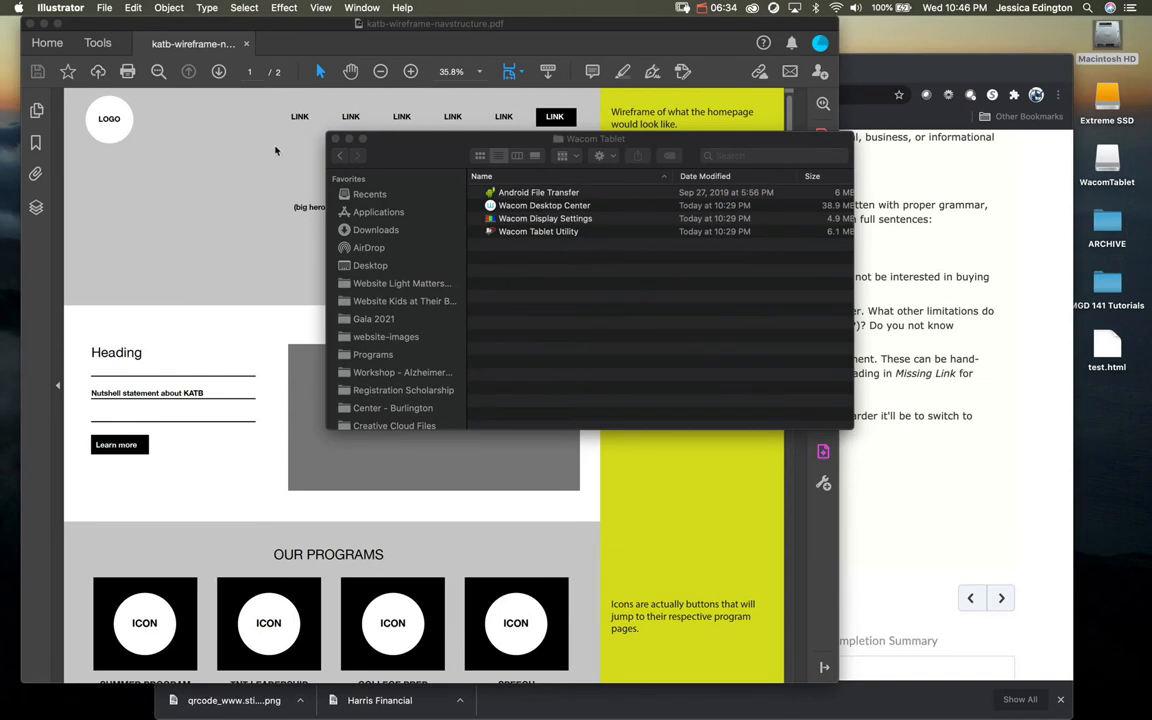
left_click_drag(368, 162, 568, 179)
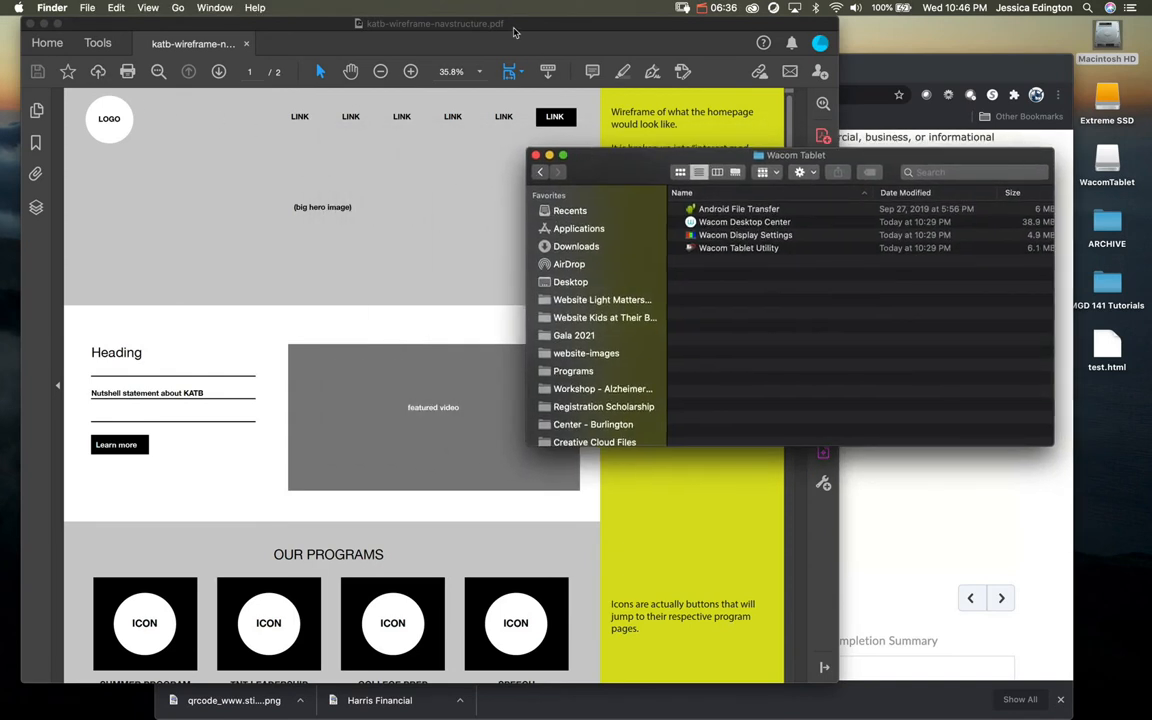
left_click(519, 44)
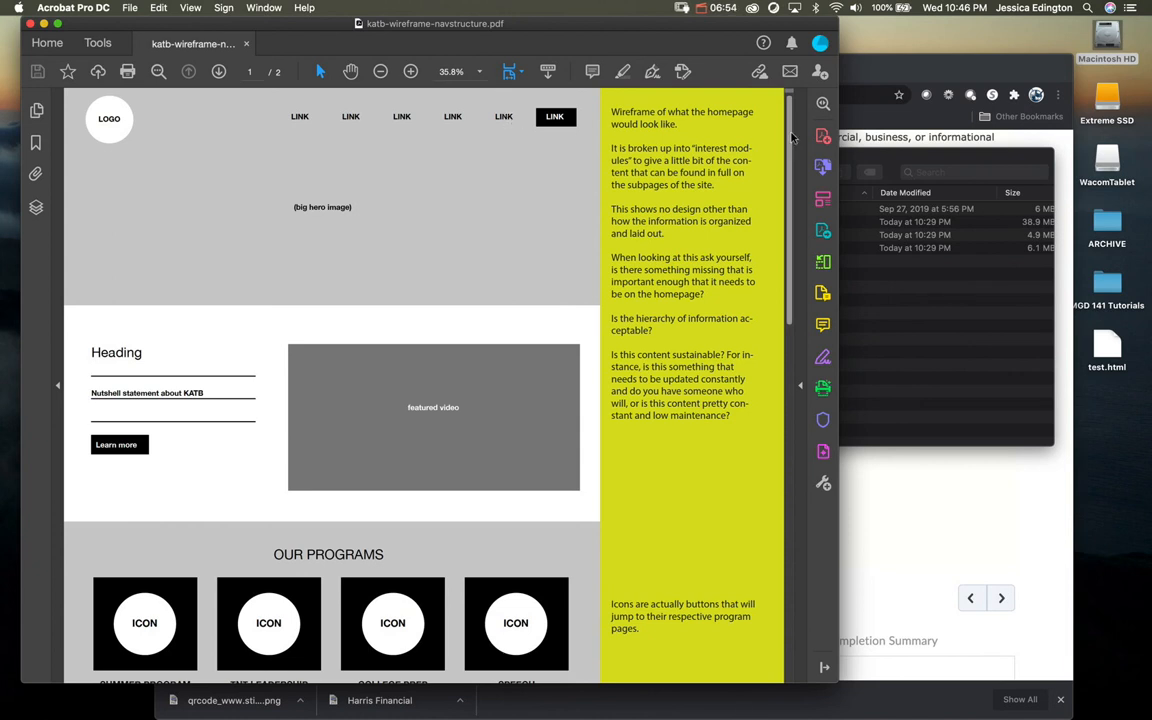
scroll(786, 236, "down", 5)
scroll(786, 236, "down", 1)
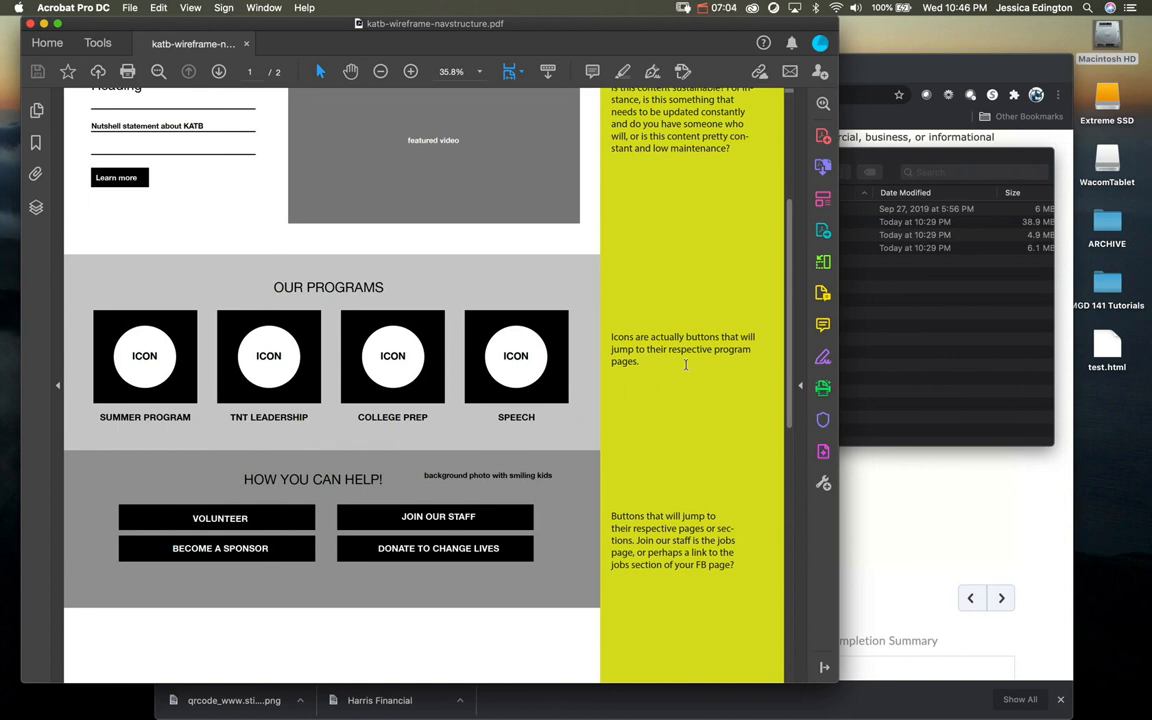
scroll(790, 335, "down", 1)
Step: Scroll the reference PDF wireframe down to the Contact Us form and back to the top, then return to Illustrator
left_click_drag(790, 335, 784, 471)
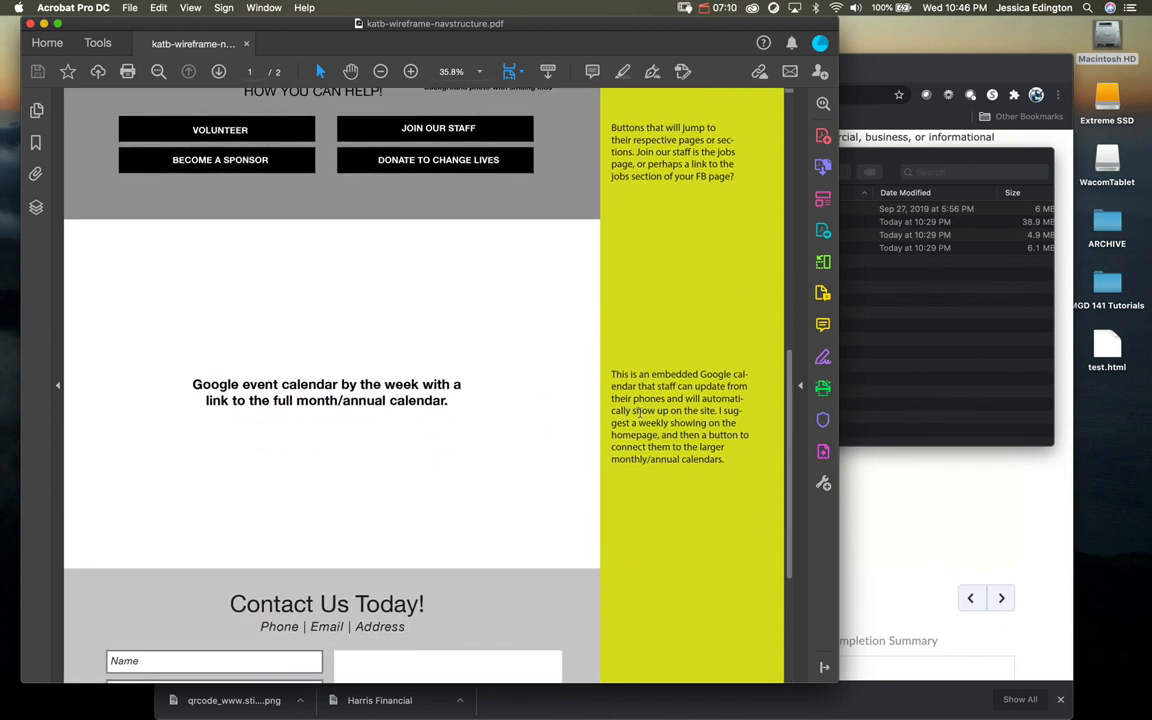
left_click_drag(789, 384, 781, 453)
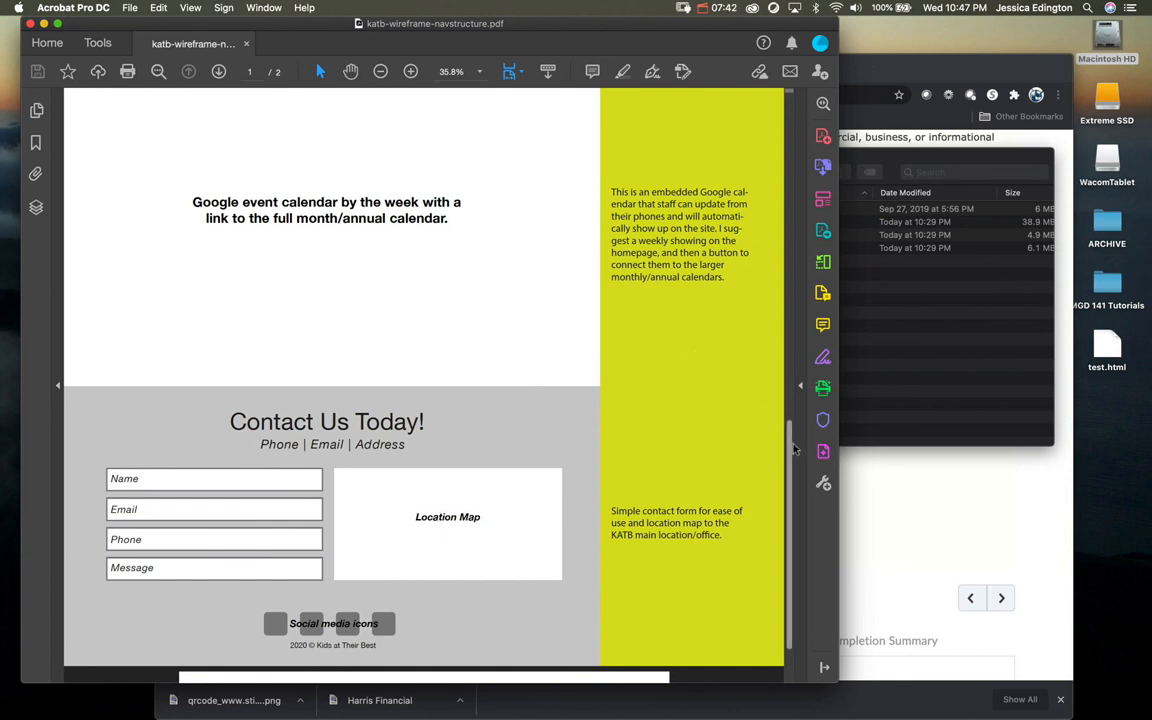
left_click_drag(790, 453, 773, 92)
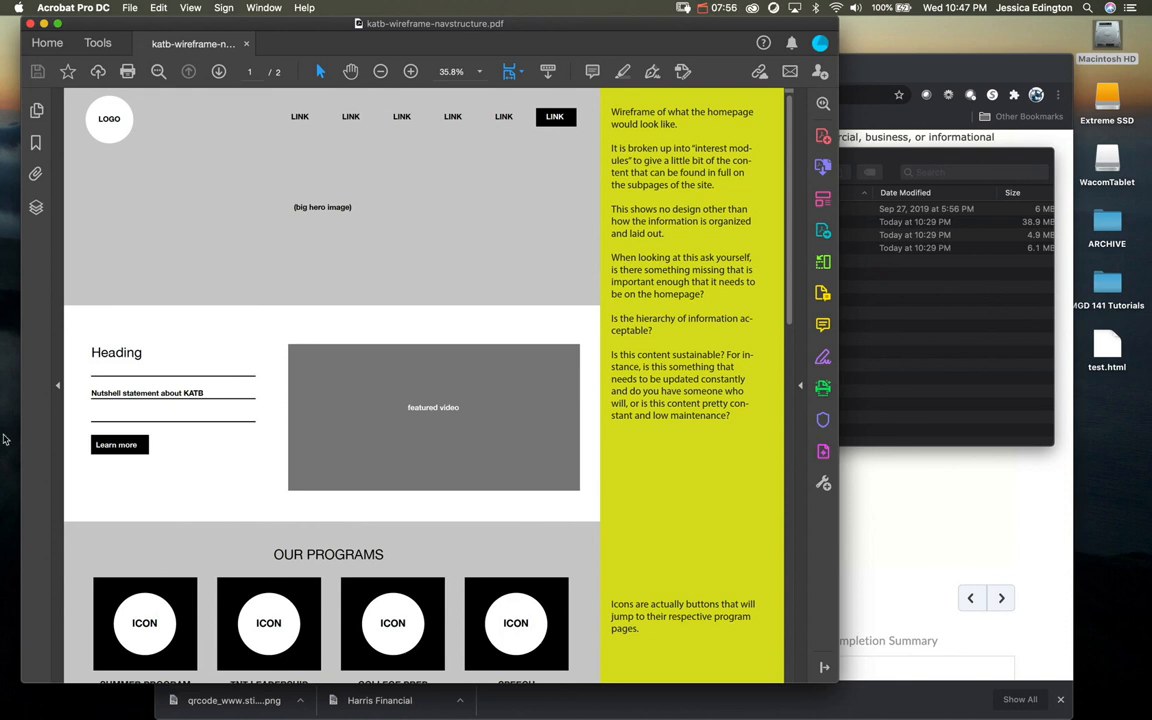
mouse_move(4, 520)
left_click(8, 489)
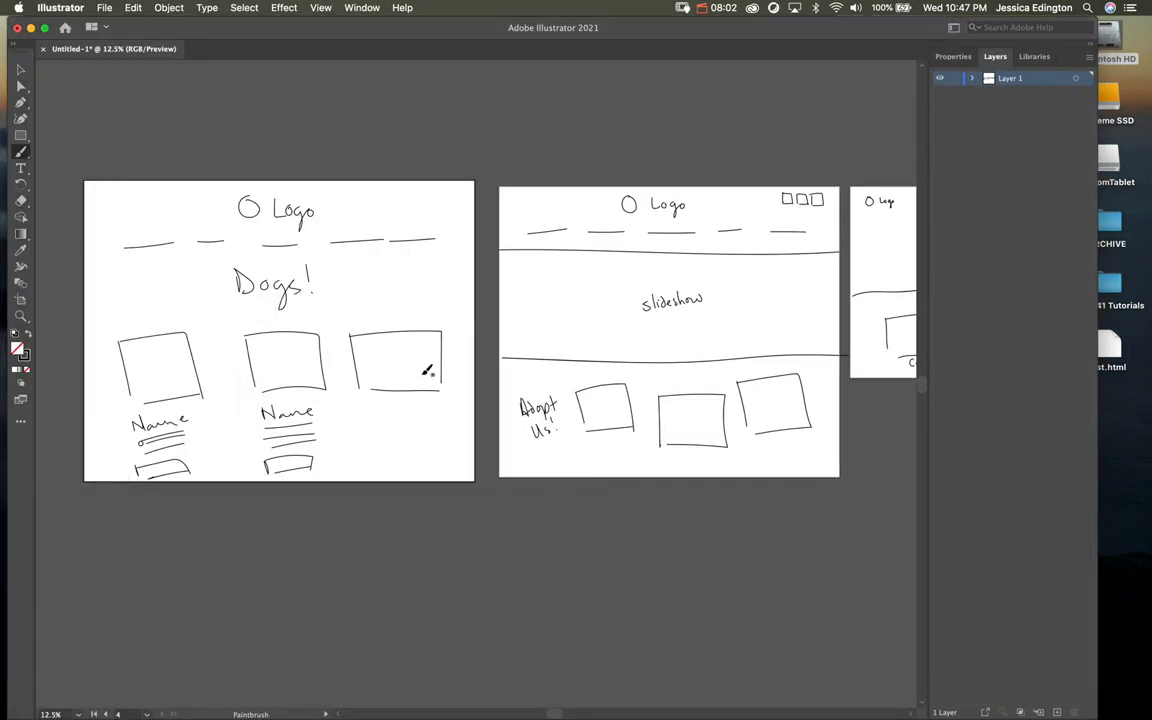
Step: Sketch three small social icon boxes beside the logo at the top right of the Dogs! artboard
mouse_move(638, 390)
left_mouse_down()
mouse_move(21, 422)
mouse_move(253, 401)
left_mouse_up()
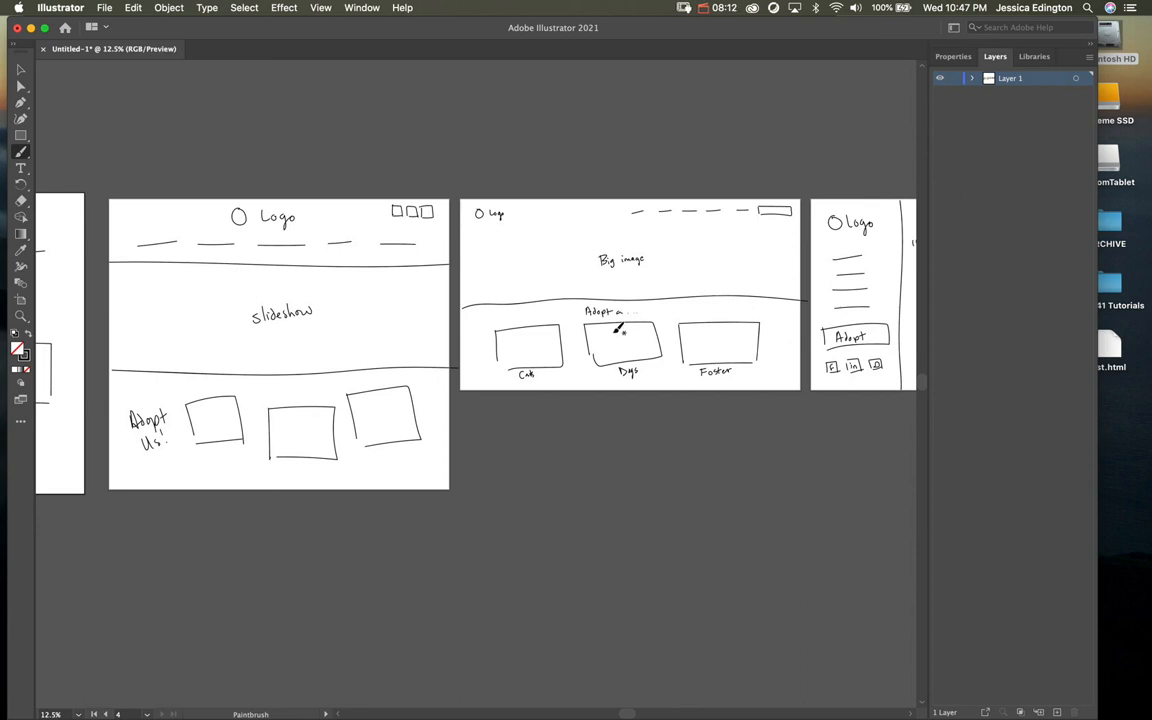
key("space")
mouse_move(268, 399)
left_mouse_down()
mouse_move(532, 385)
mouse_move(660, 403)
left_mouse_up()
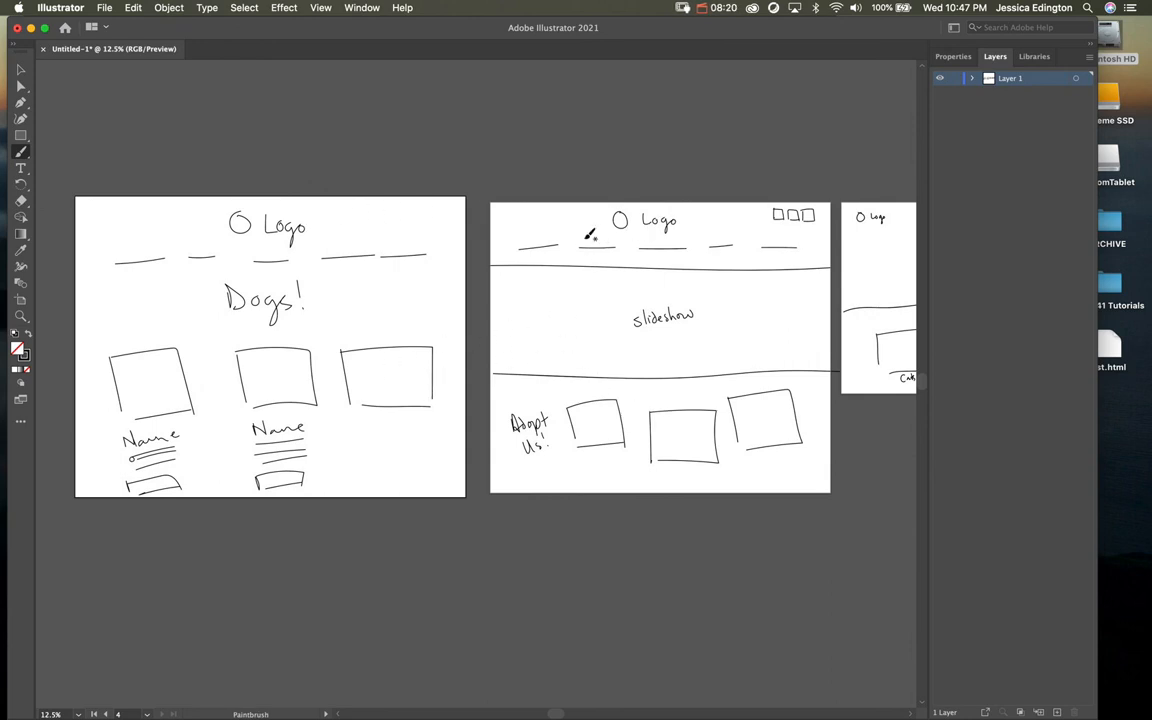
mouse_move(395, 224)
left_mouse_down()
mouse_move(436, 212)
mouse_move(424, 230)
left_mouse_up()
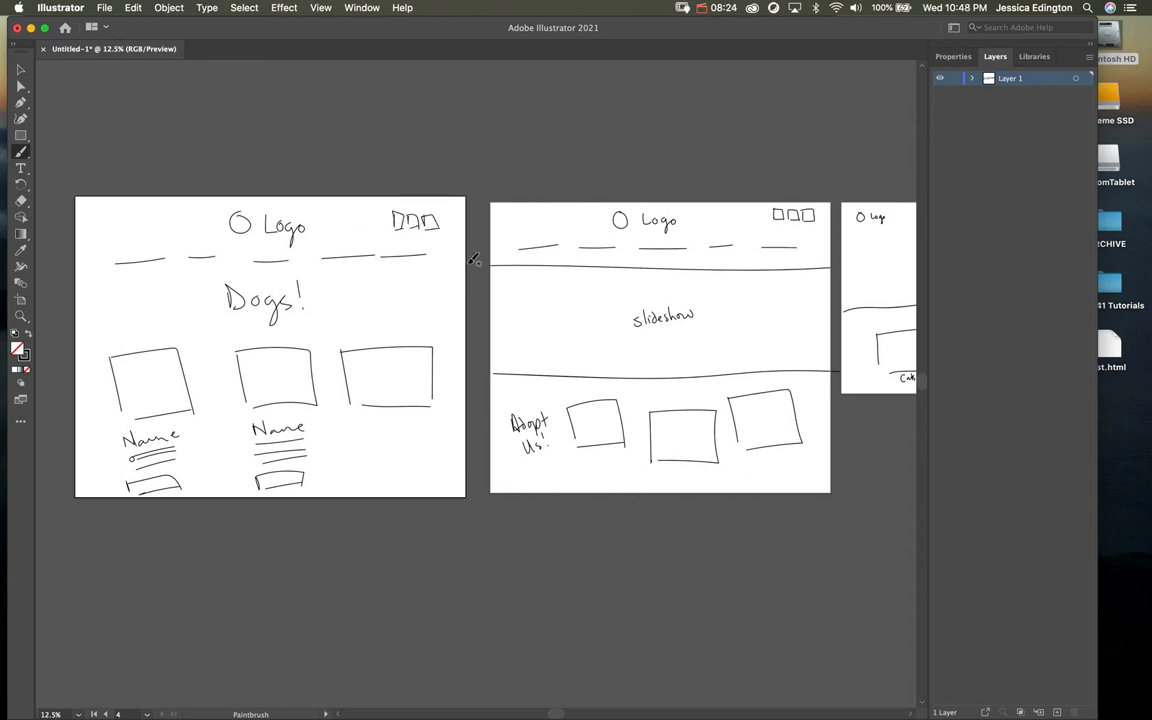